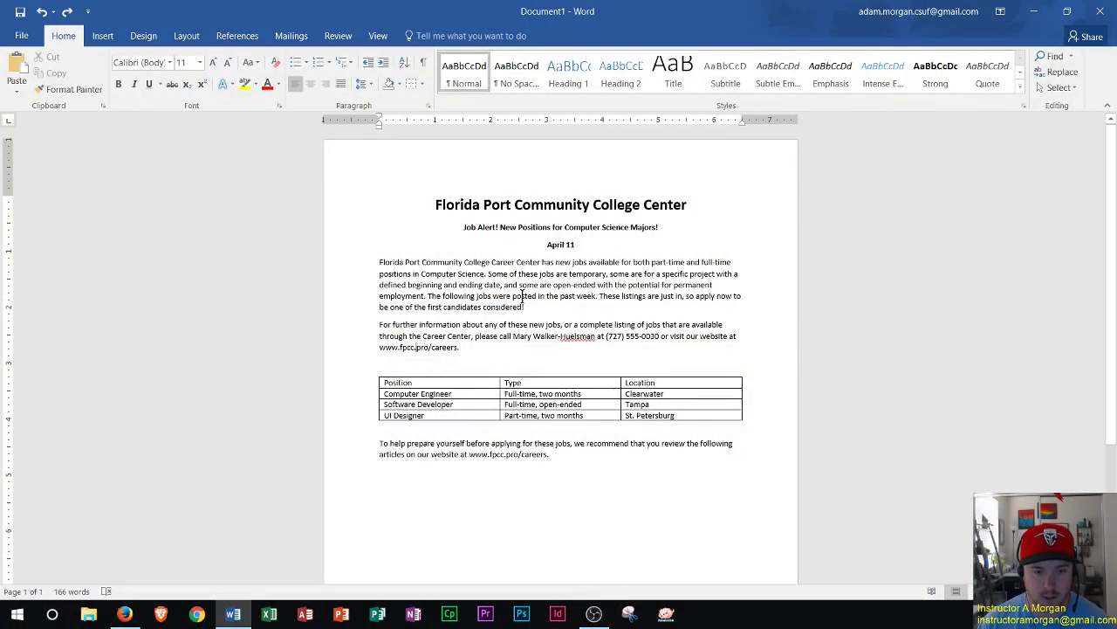
Step: Insert an empty row between Computer Engineer and Software Developer in the job table
ctrl+scroll(428, 358, up, 10)
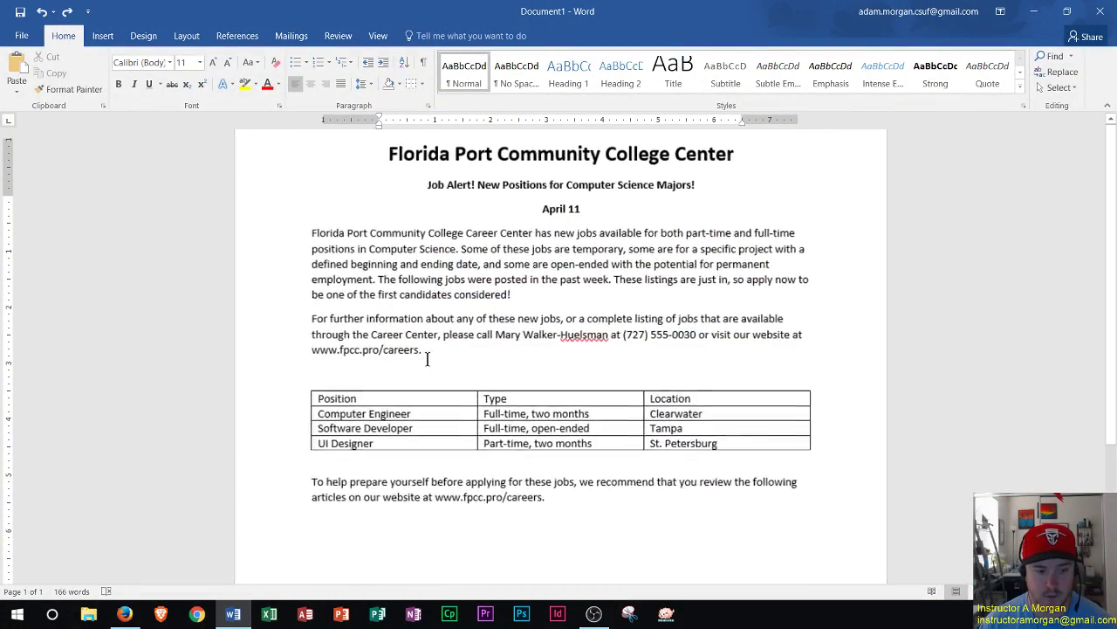
scroll(458, 320, down, 3)
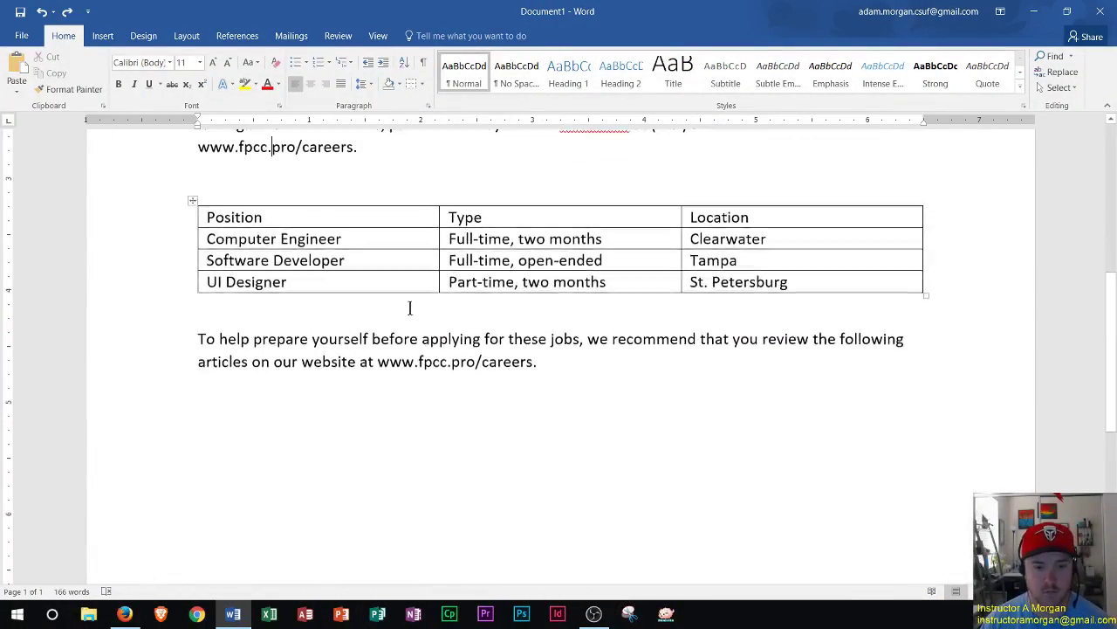
scroll(439, 302, up, 1)
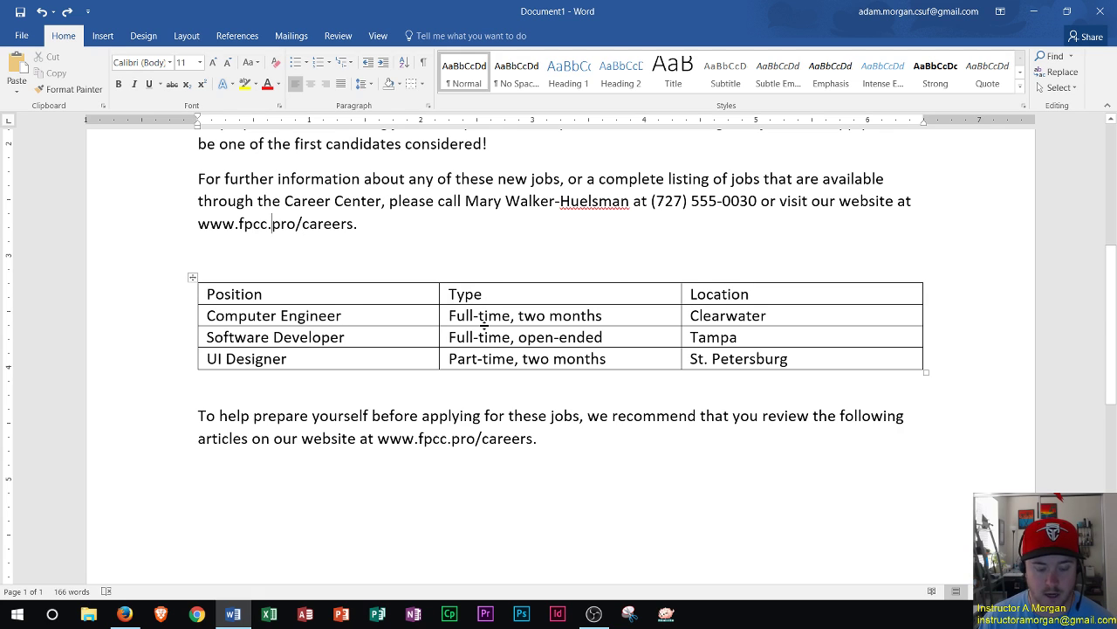
click(344, 315)
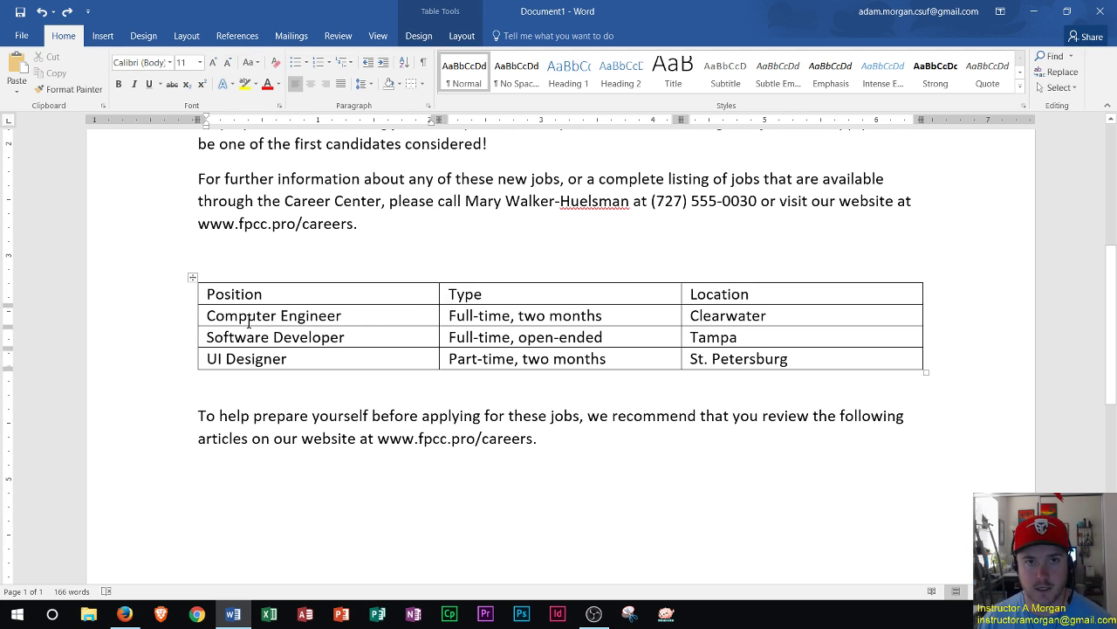
mouse_move(191, 334)
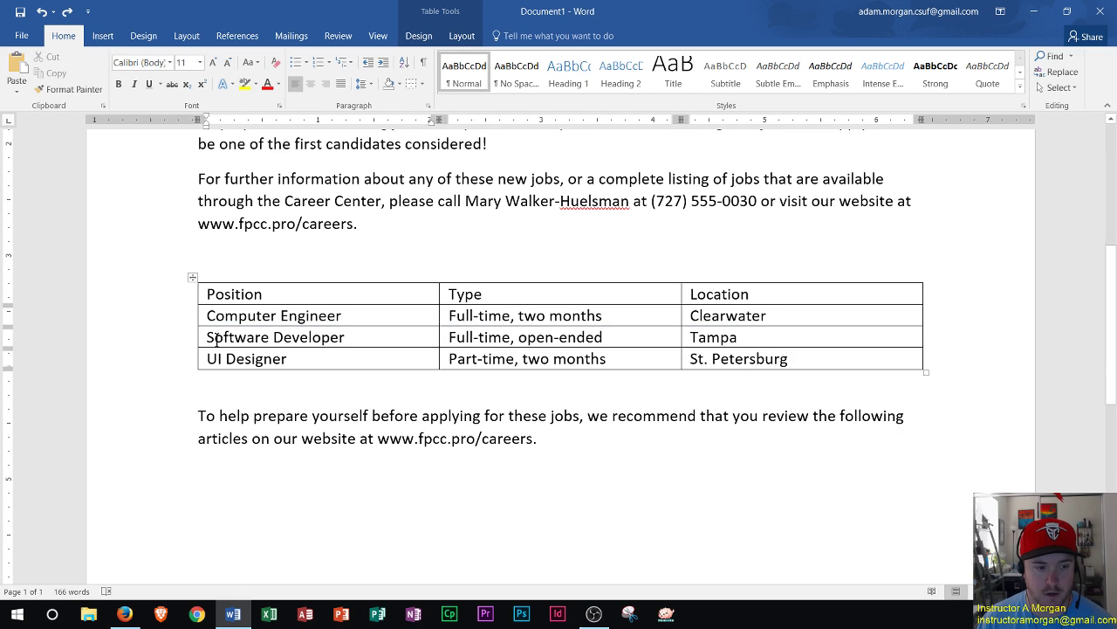
click(215, 337)
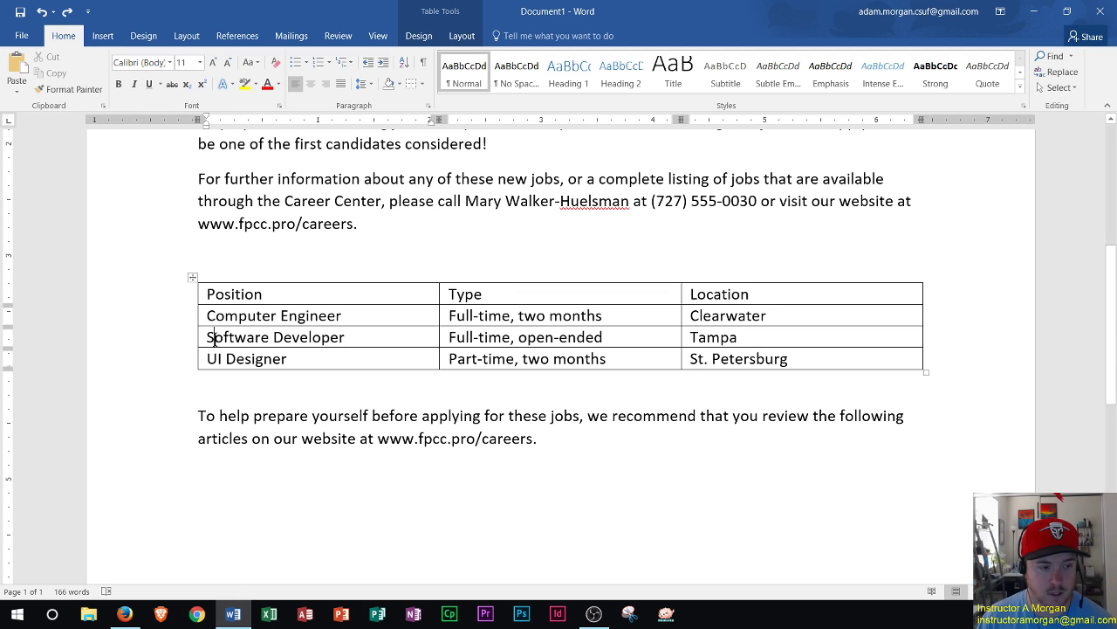
mouse_move(196, 334)
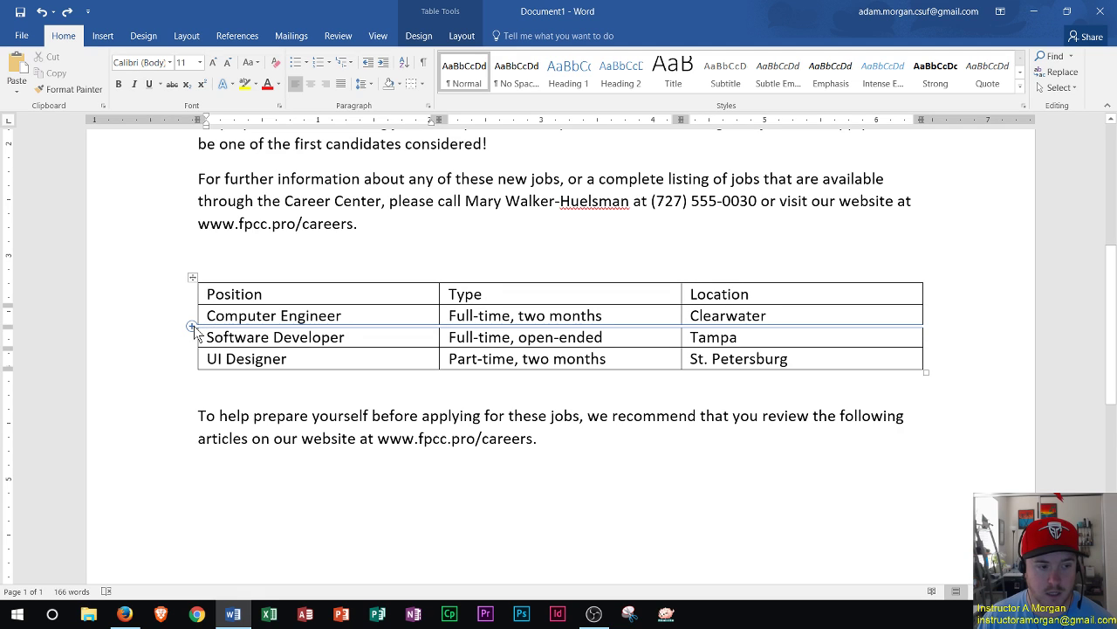
click(192, 327)
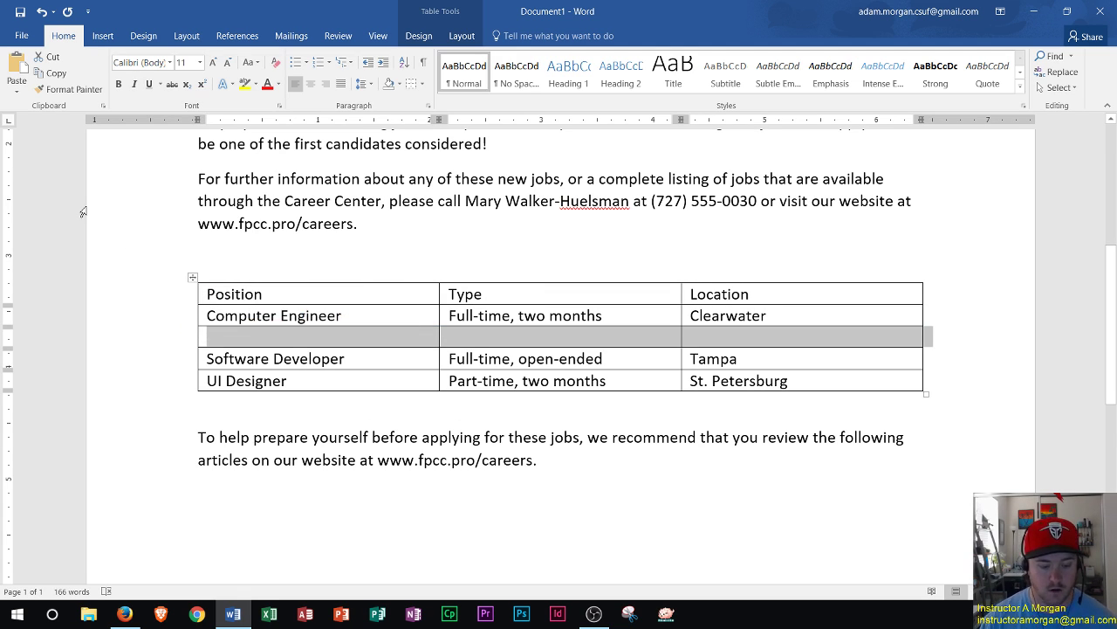
Step: Fill the new row with Project Assistant, Full-time, three months, and location Coral Springs
text(Pro)
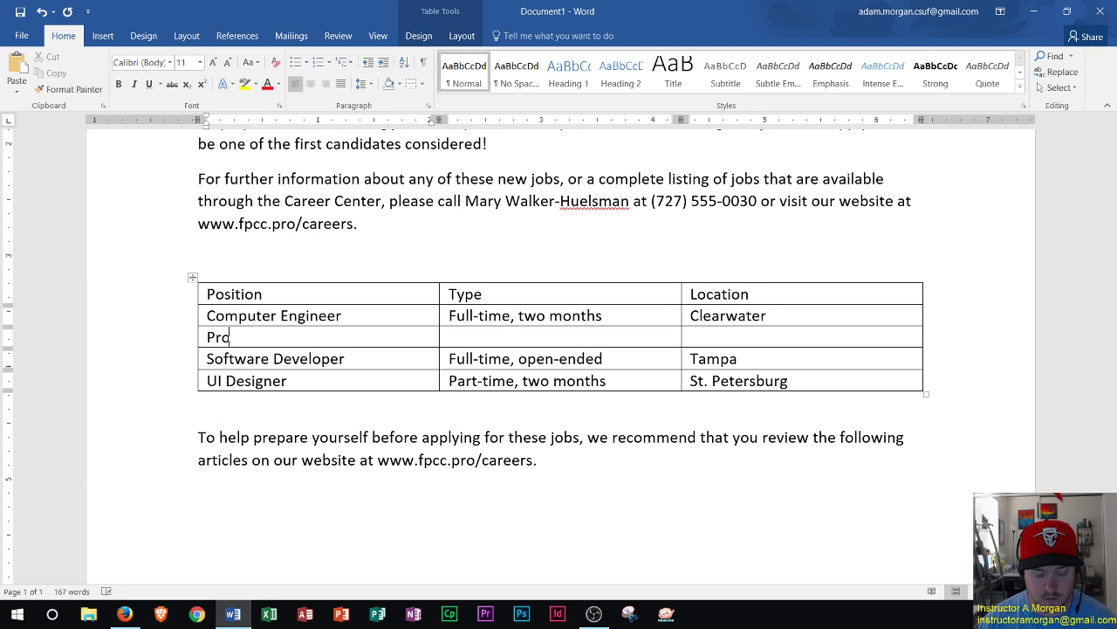
text(ject Assistan)
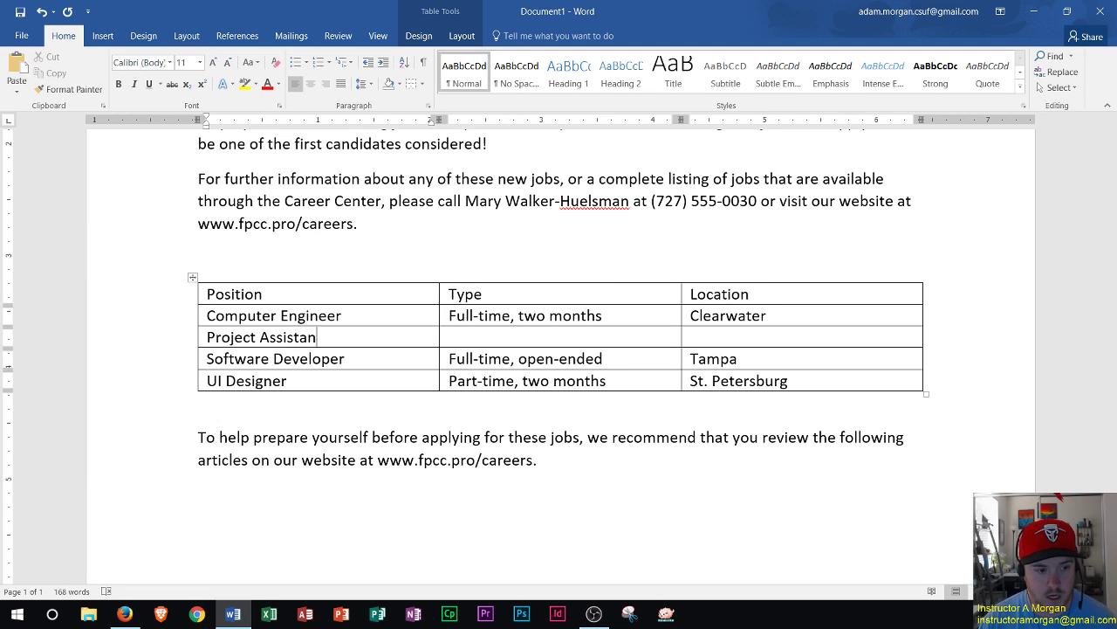
text(t)
key(Tab)
text(Full)
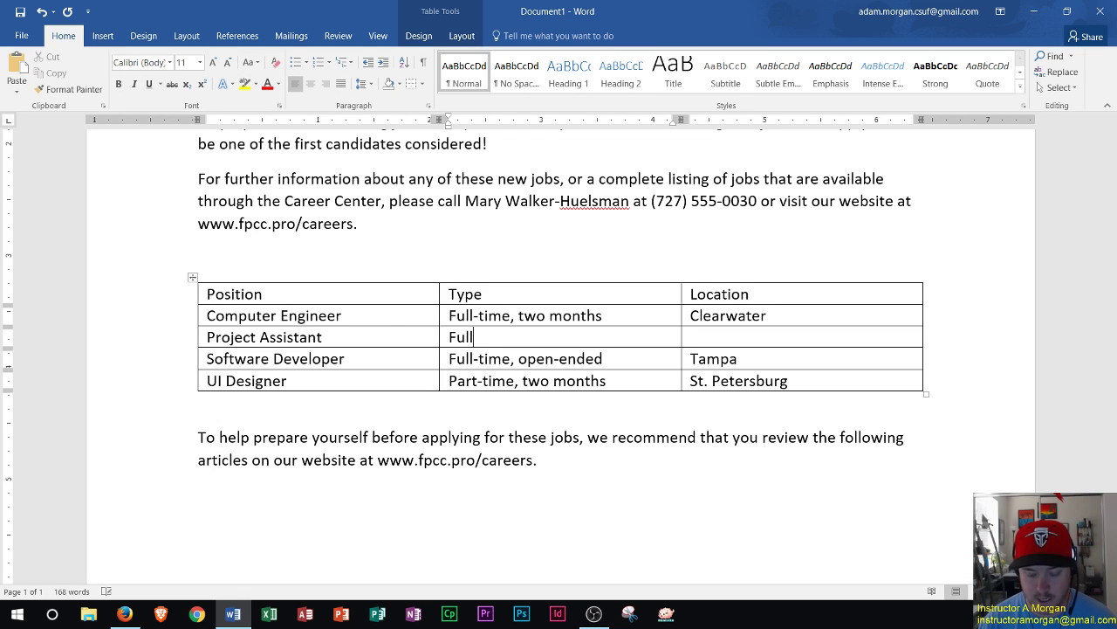
text(-time, thre)
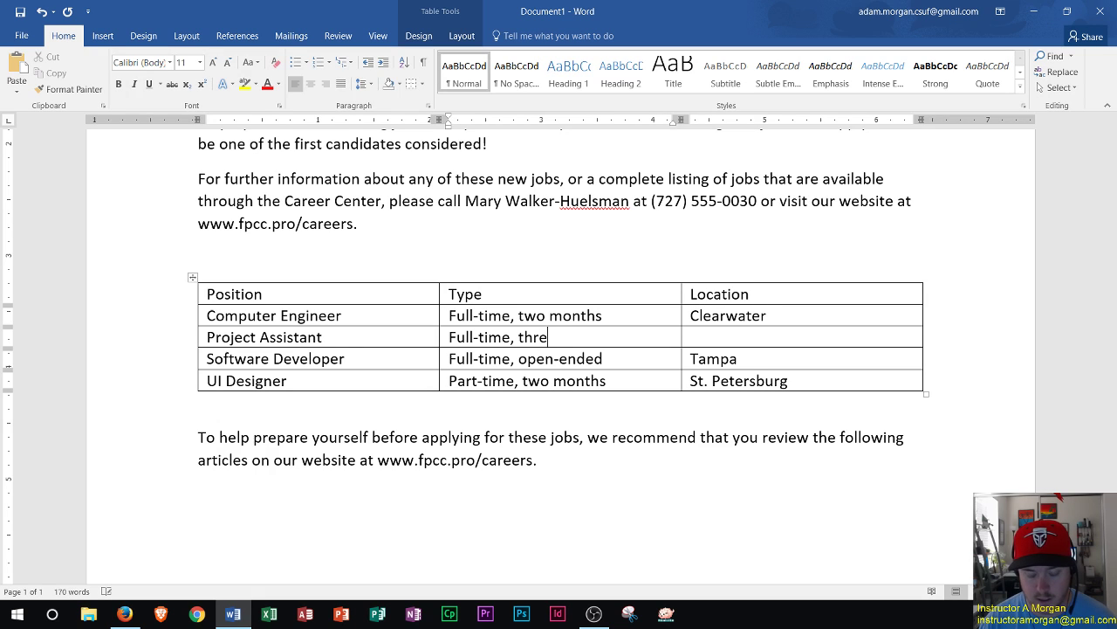
text(e month)
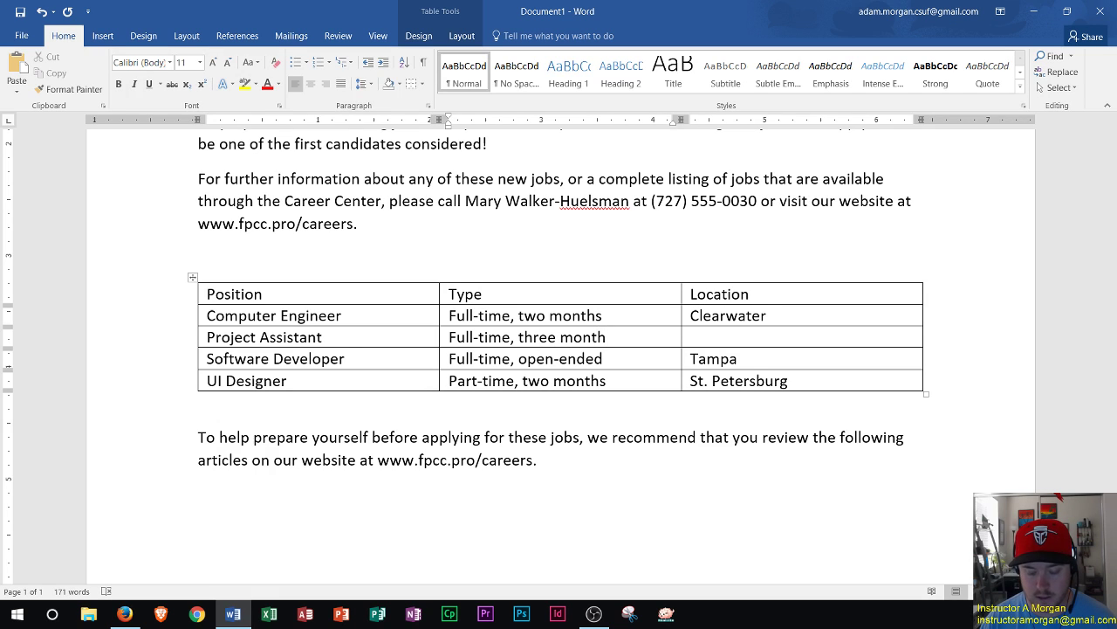
key(Tab)
text(Cor)
key(shift+Tab)
key(Right)
text(s)
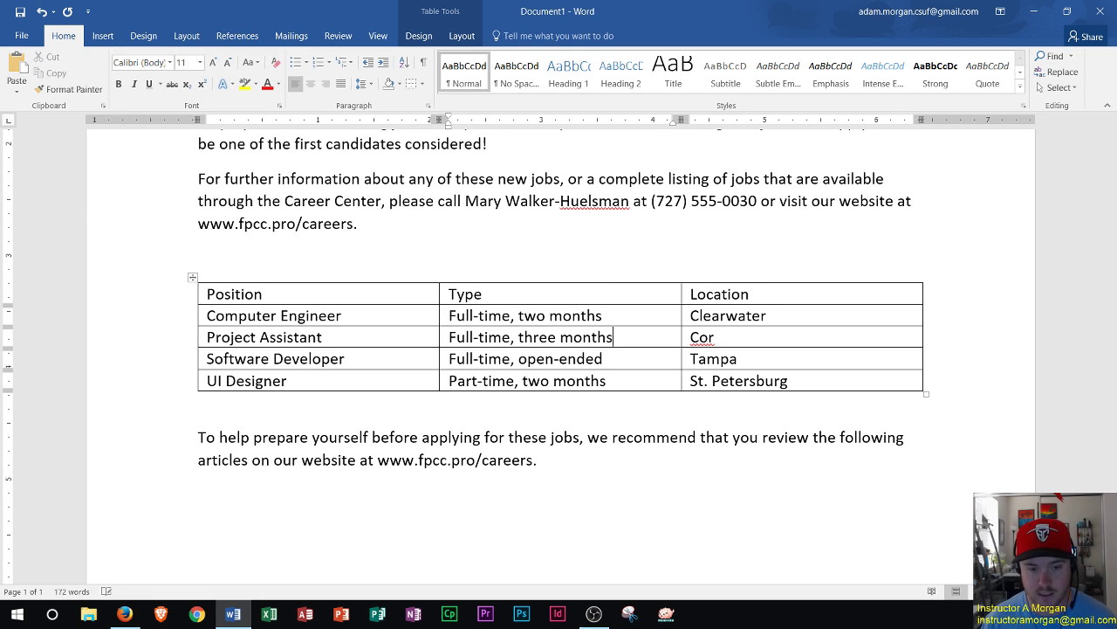
key(Tab)
key(Right)
text(al )
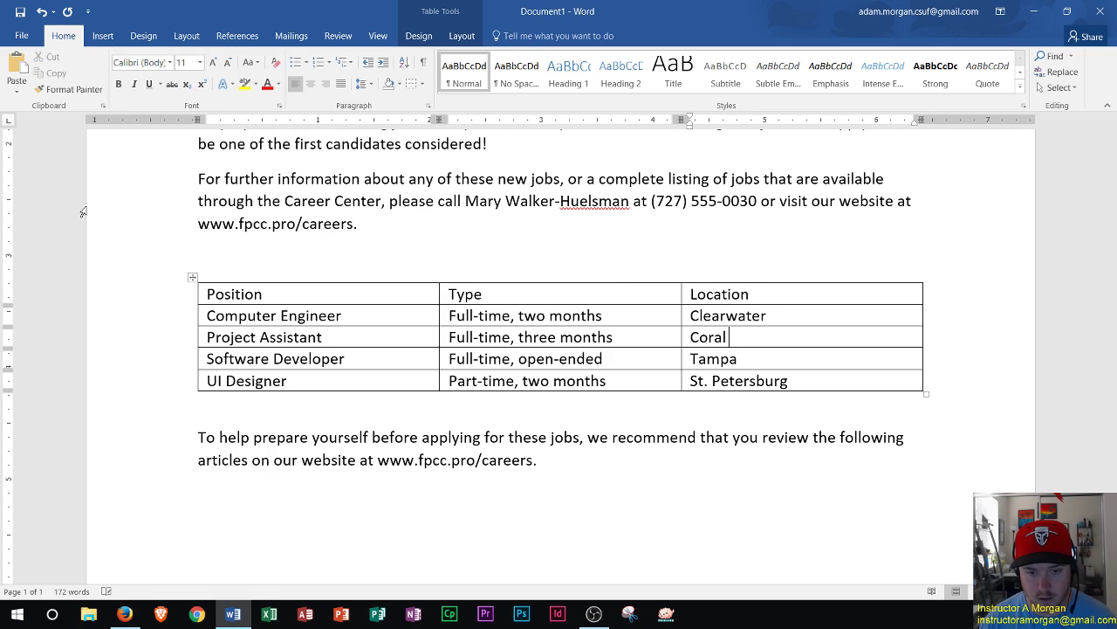
text(Springs)
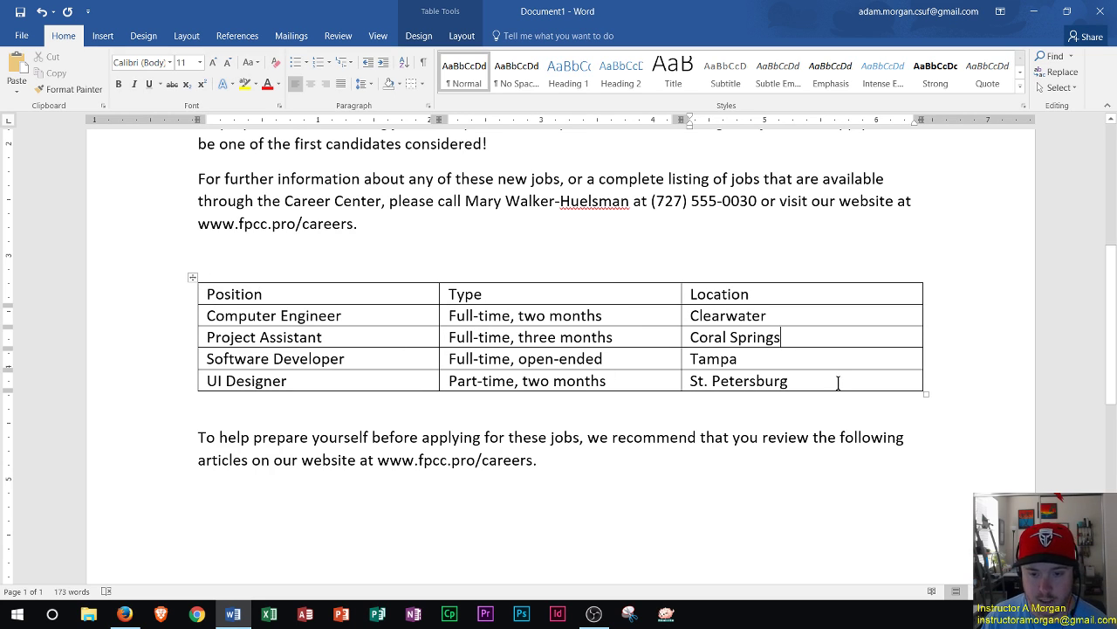
Step: Select the entire five-row job listing table using its top-left move handle
drag(899, 412, 272, 230)
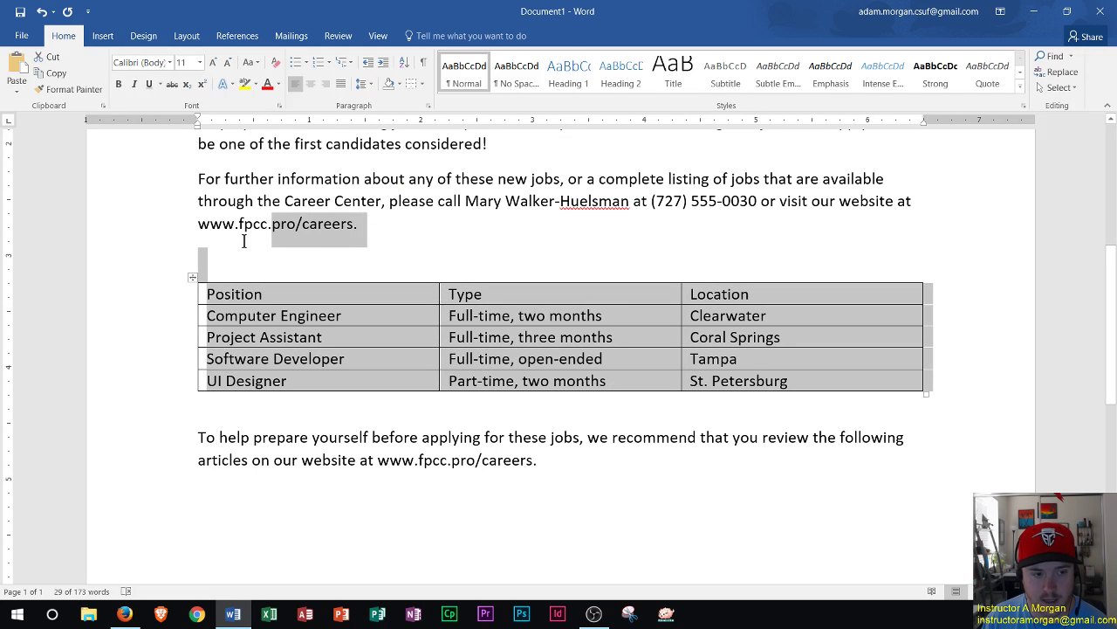
click(347, 231)
drag(806, 381, 204, 285)
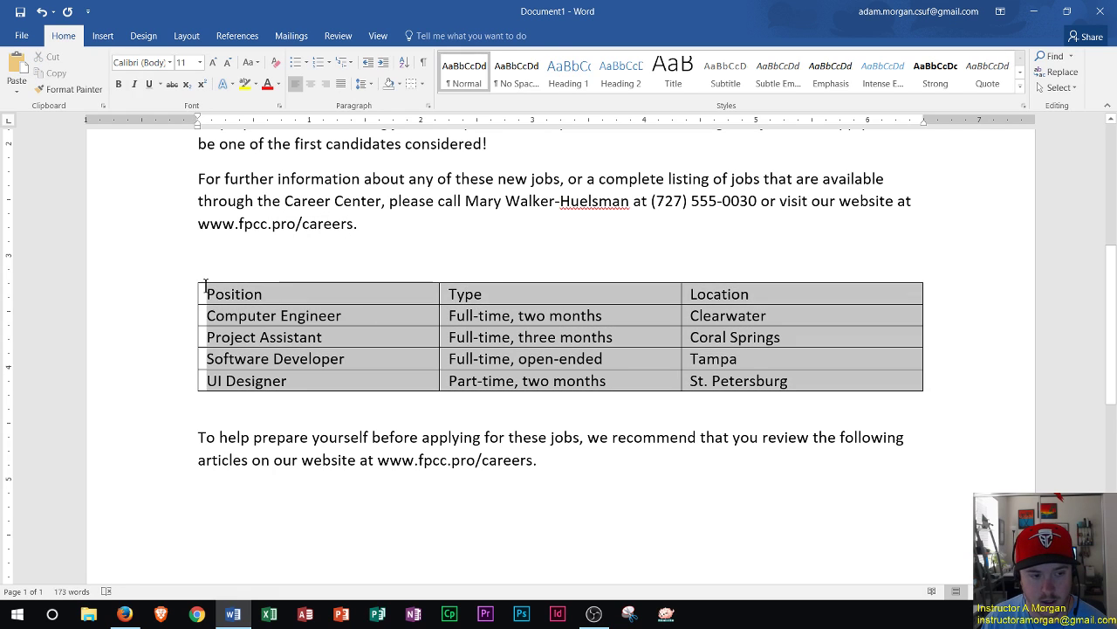
click(797, 373)
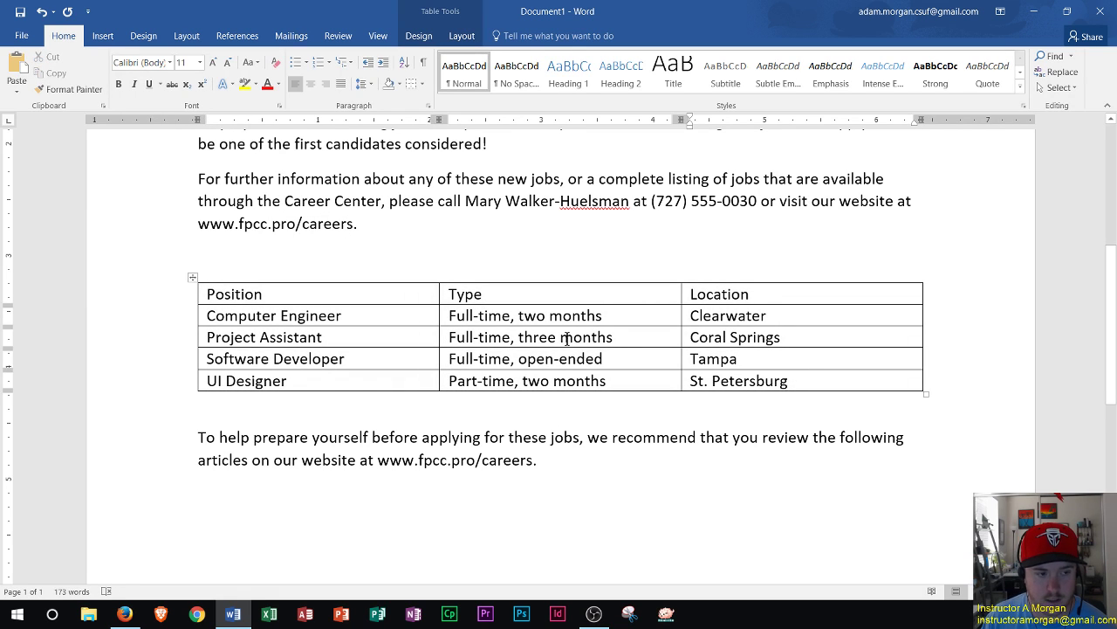
click(335, 337)
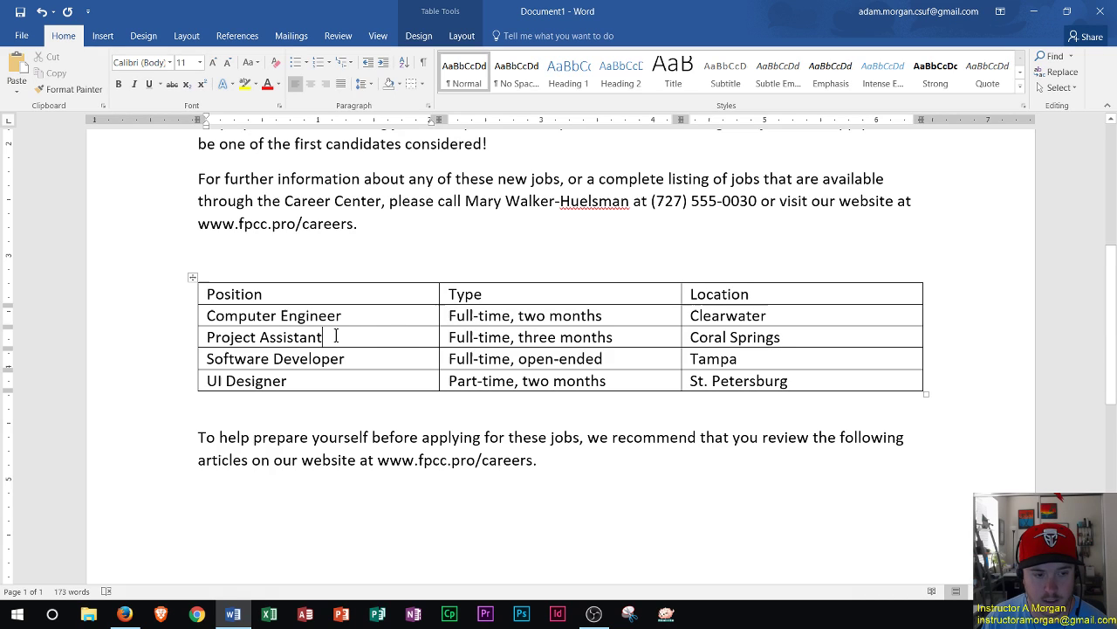
click(192, 279)
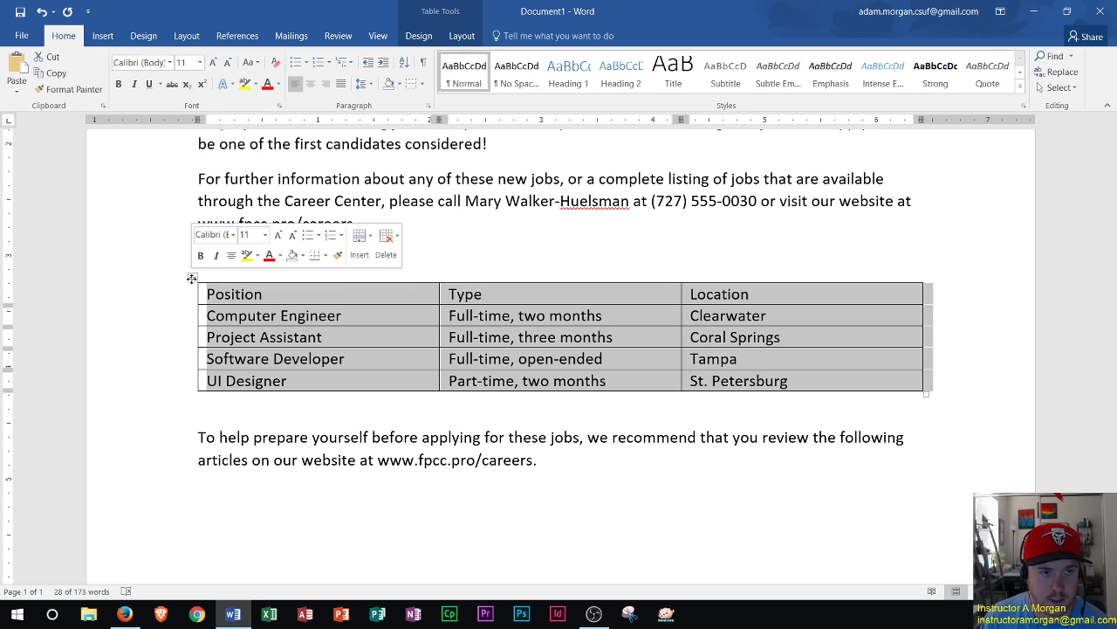
Step: AutoFit the job table's columns to their contents from the Table Tools Layout tab
click(463, 36)
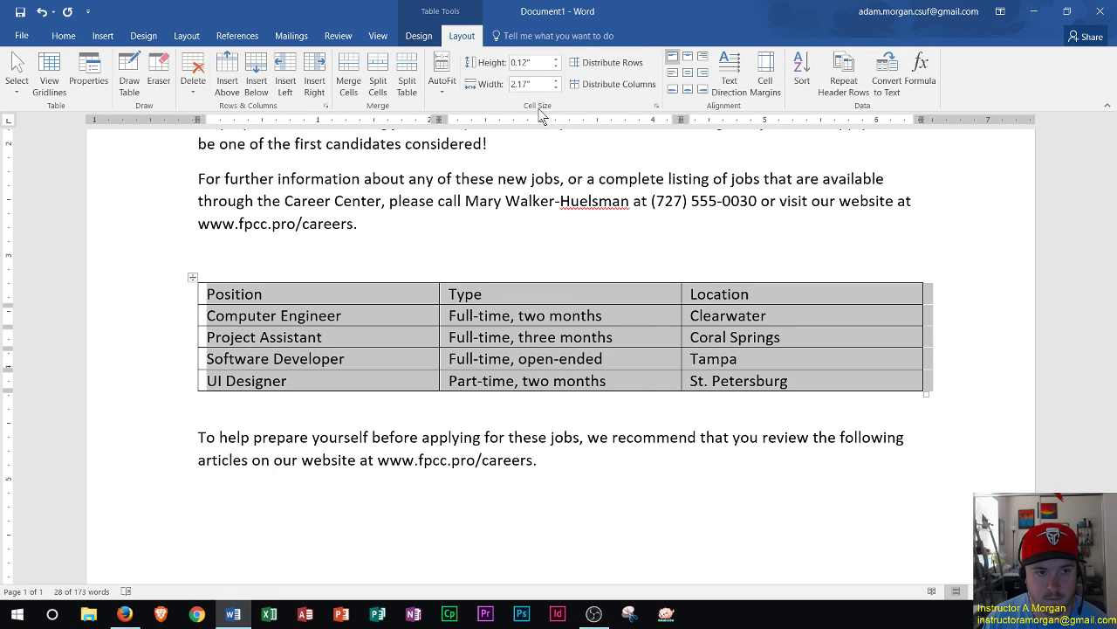
click(441, 81)
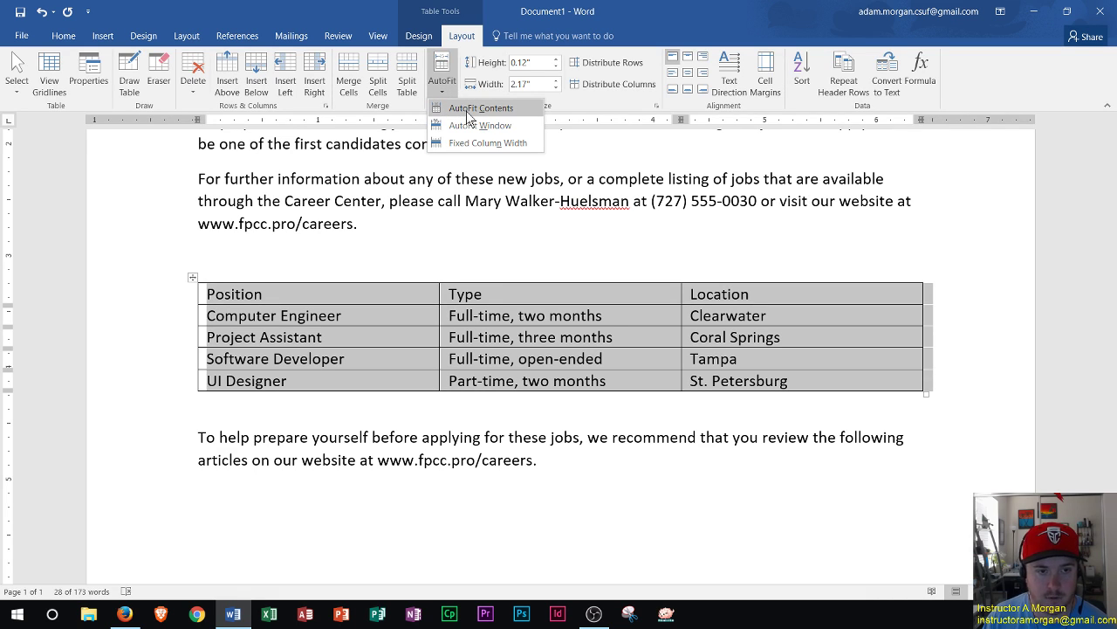
click(468, 109)
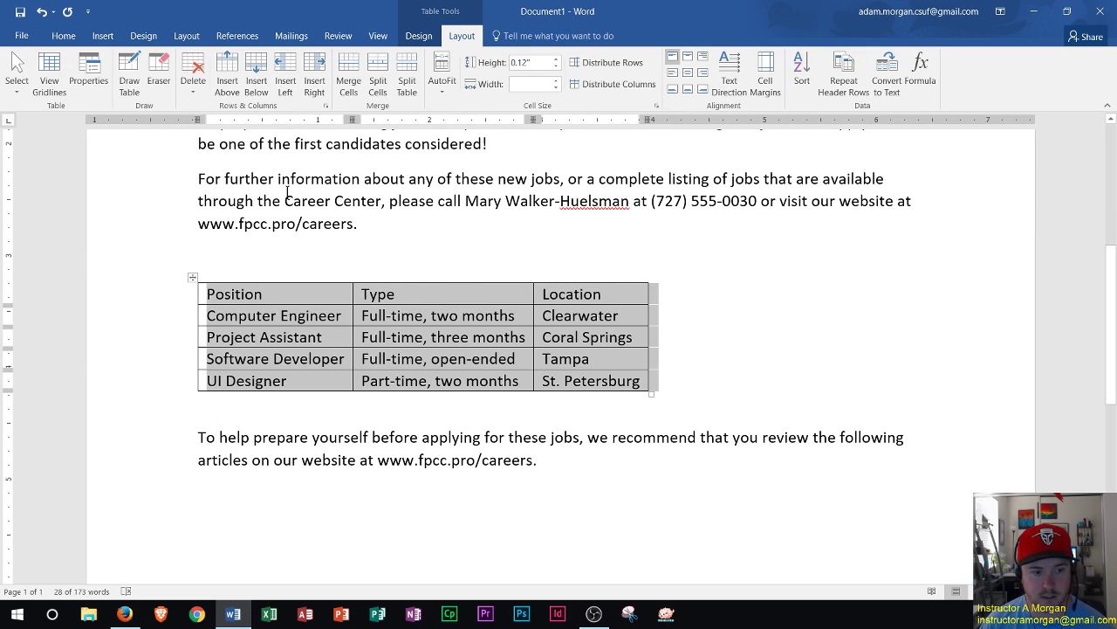
Step: Center the selected job table horizontally with the Home tab's Center alignment
click(64, 35)
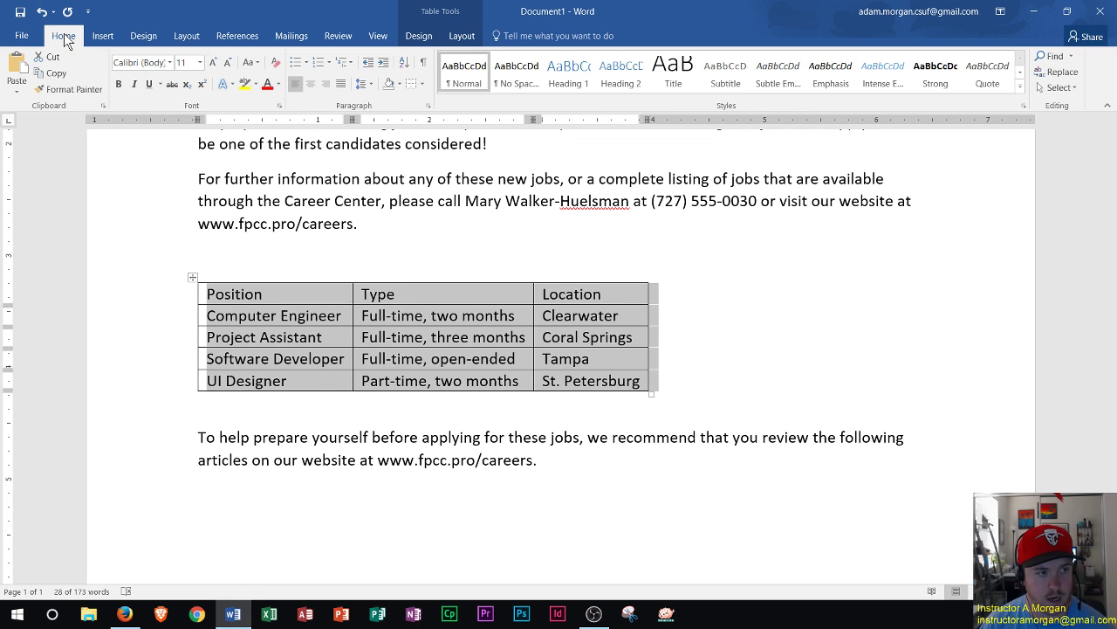
click(311, 85)
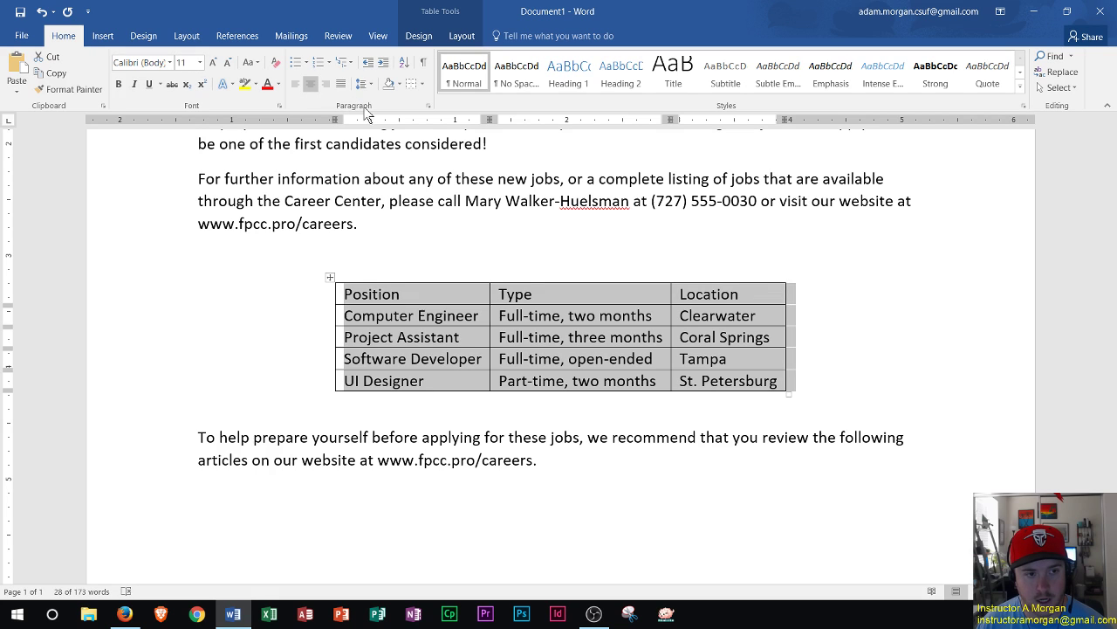
Step: Set paragraph spacing Before and After to 6 pt for all table rows
click(428, 107)
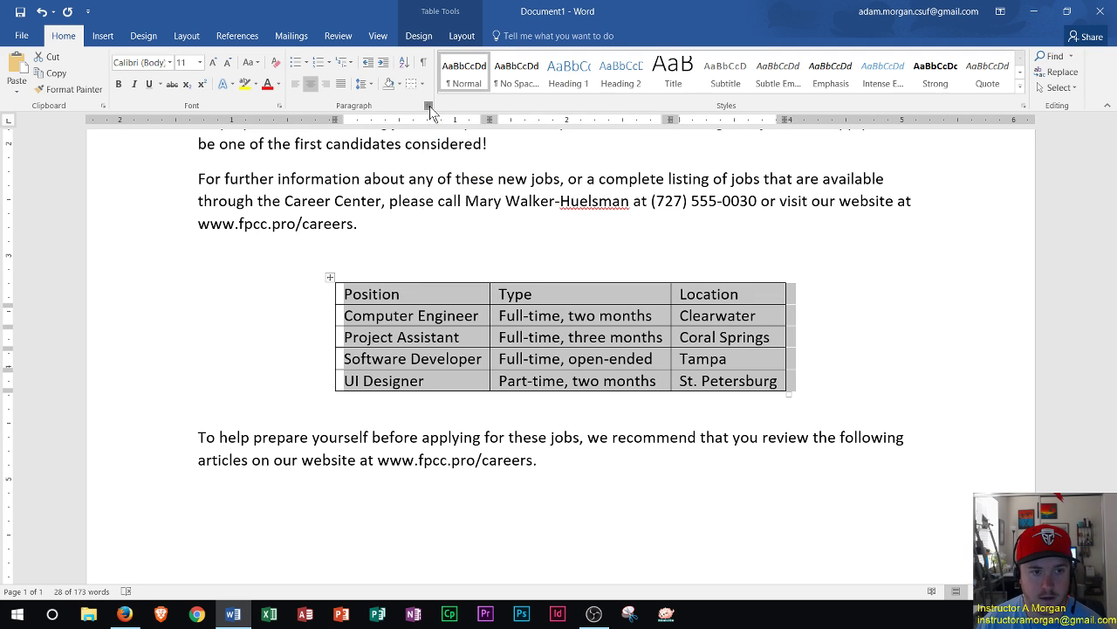
drag(481, 102, 530, 143)
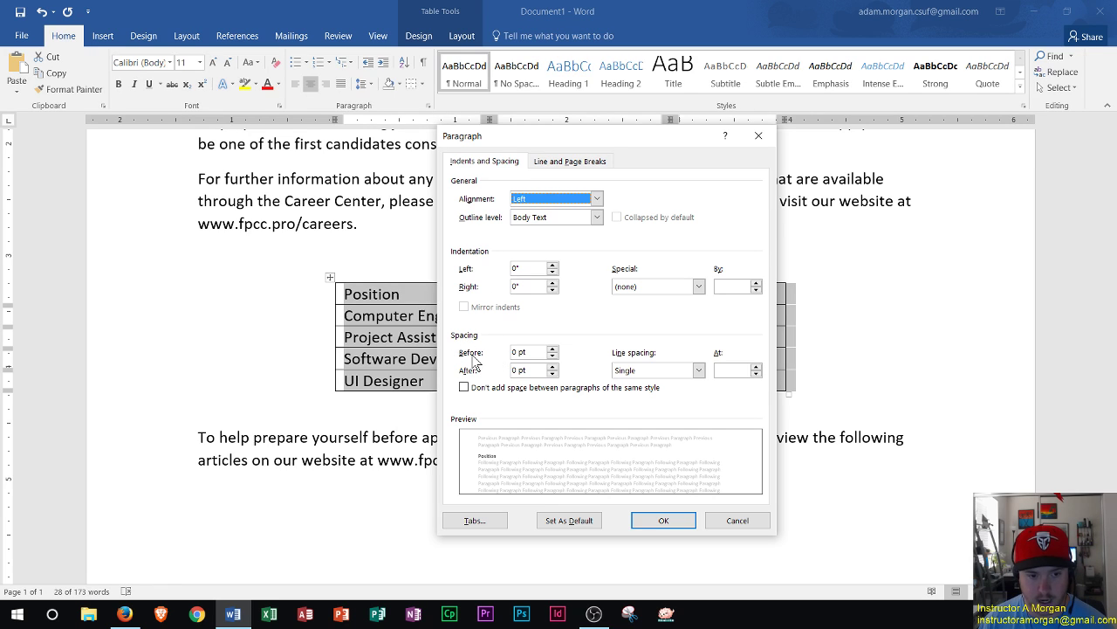
click(553, 348)
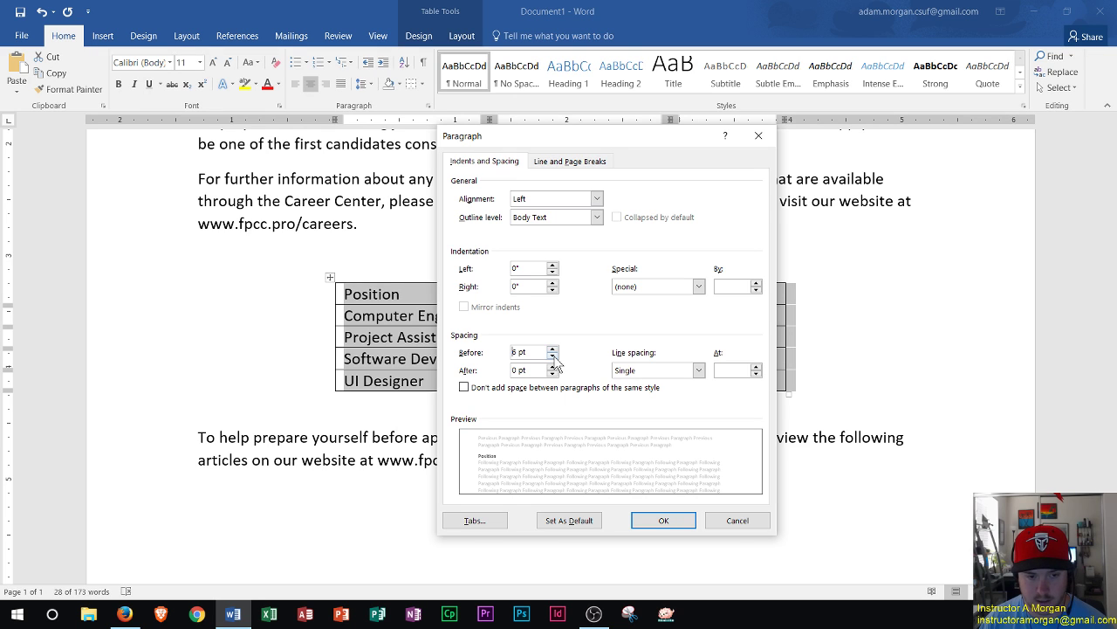
click(553, 366)
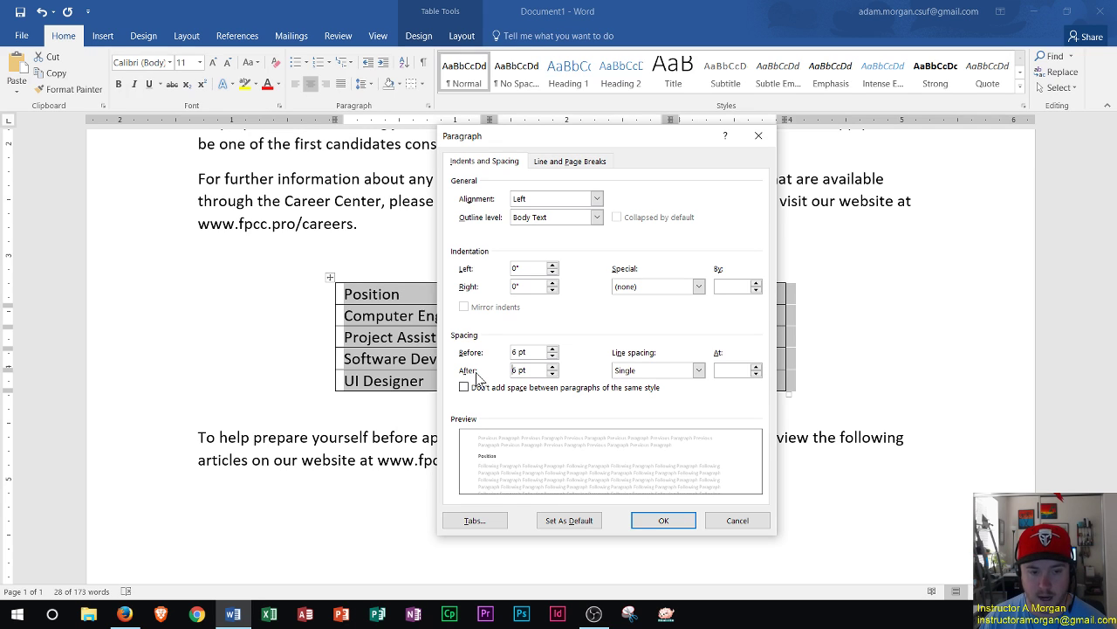
click(657, 522)
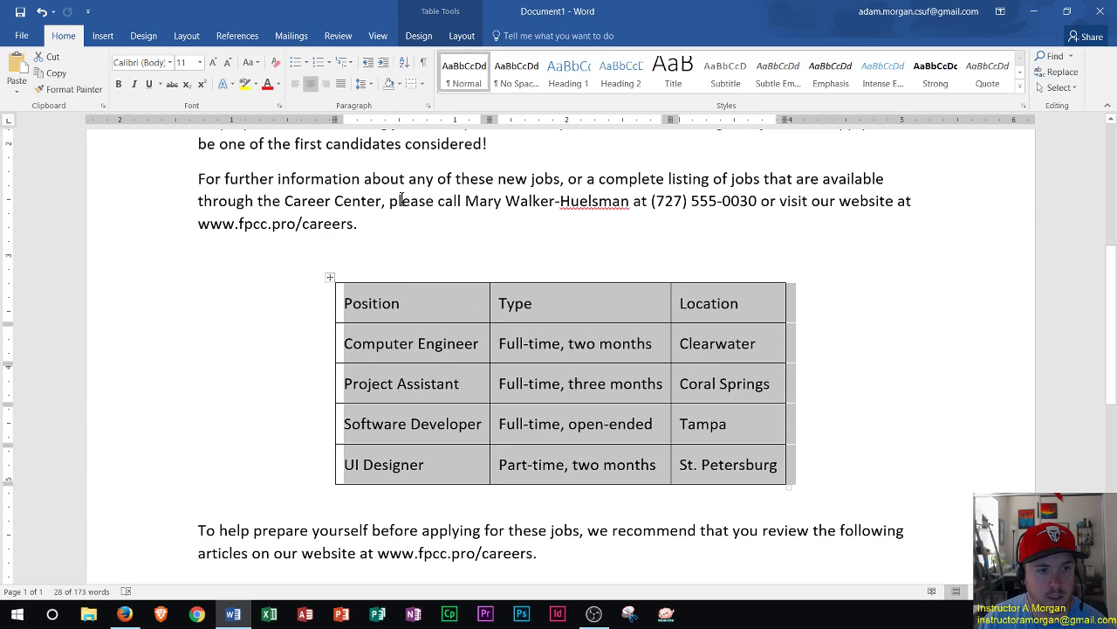
Step: Apply No Border from the Table Tools Design Borders list to clear every table line
click(460, 37)
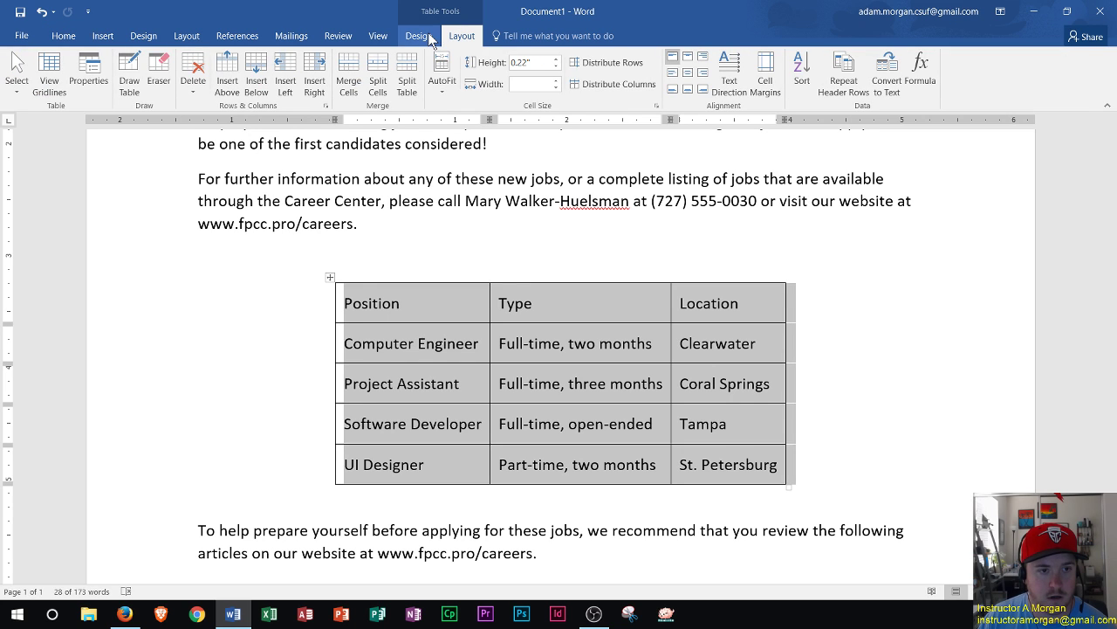
click(428, 39)
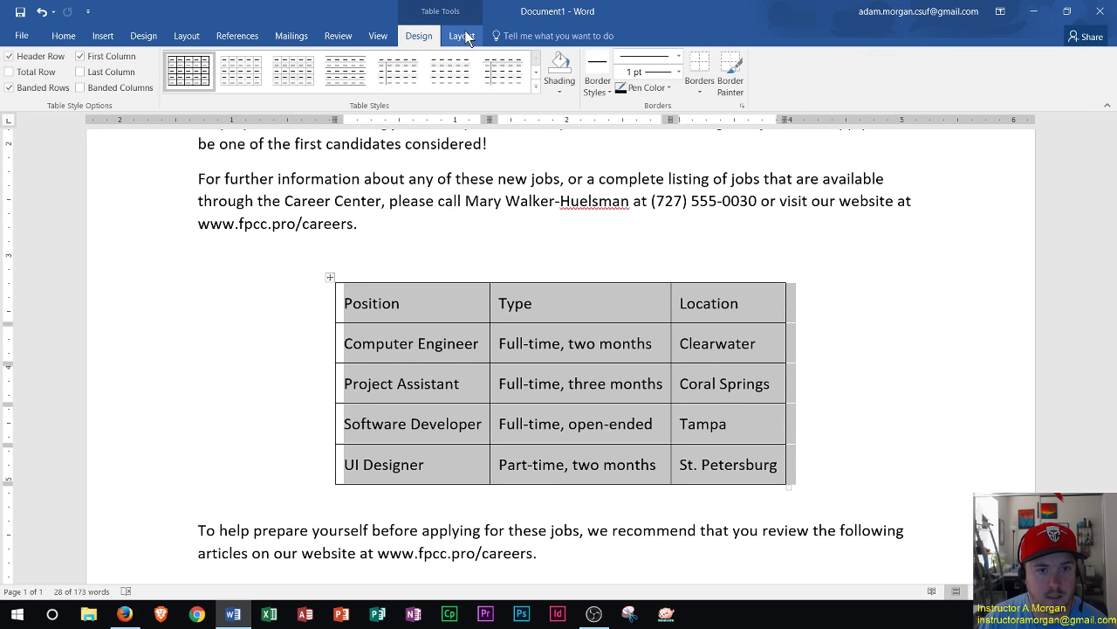
click(467, 48)
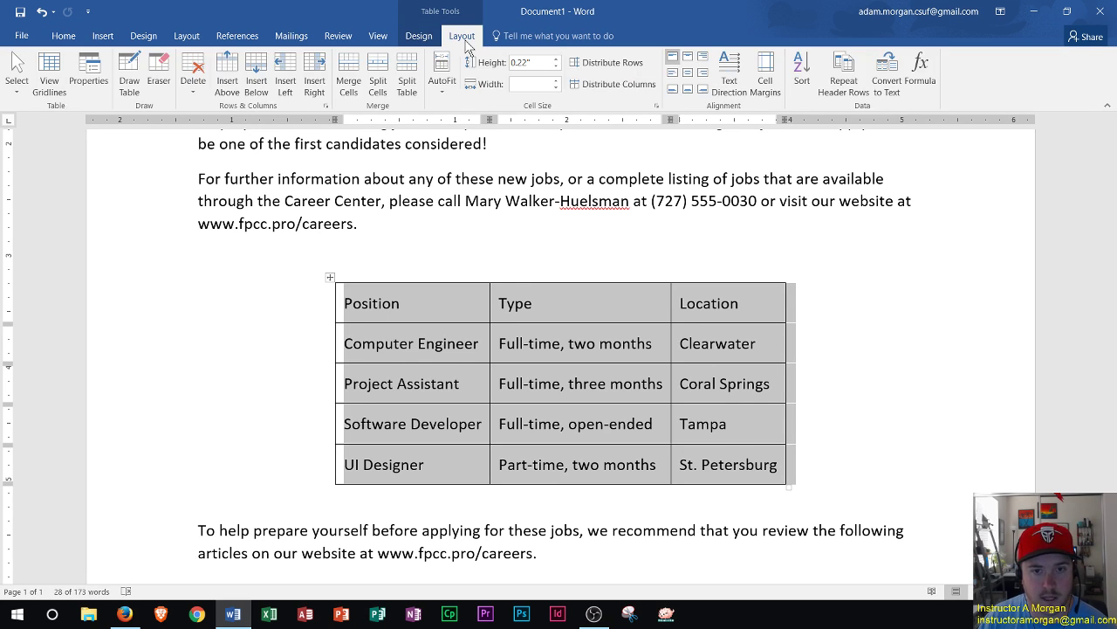
click(419, 36)
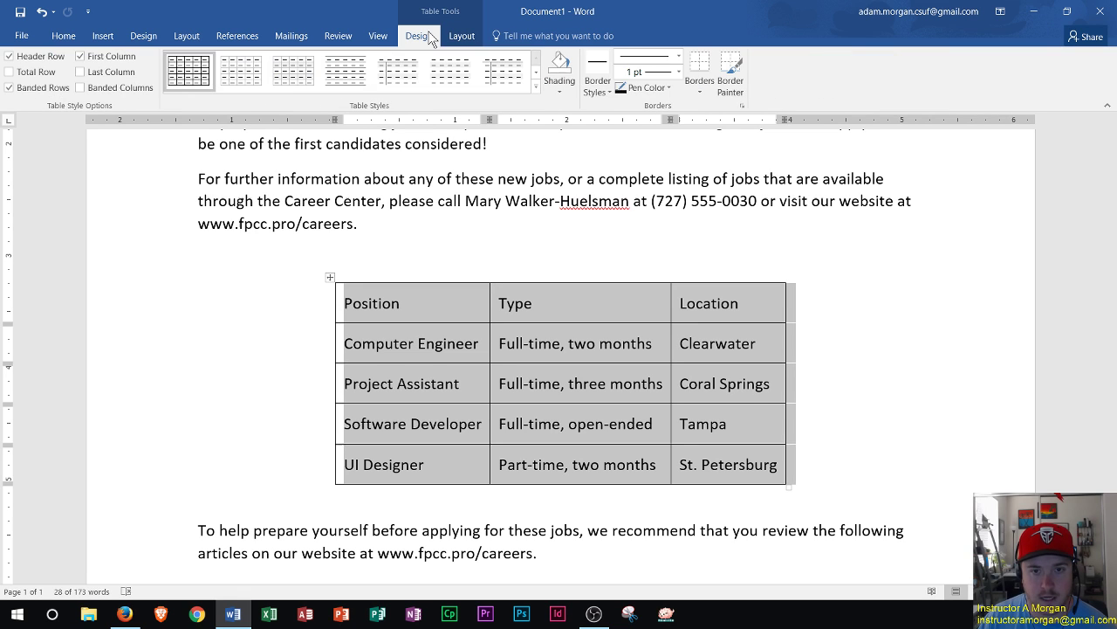
click(701, 91)
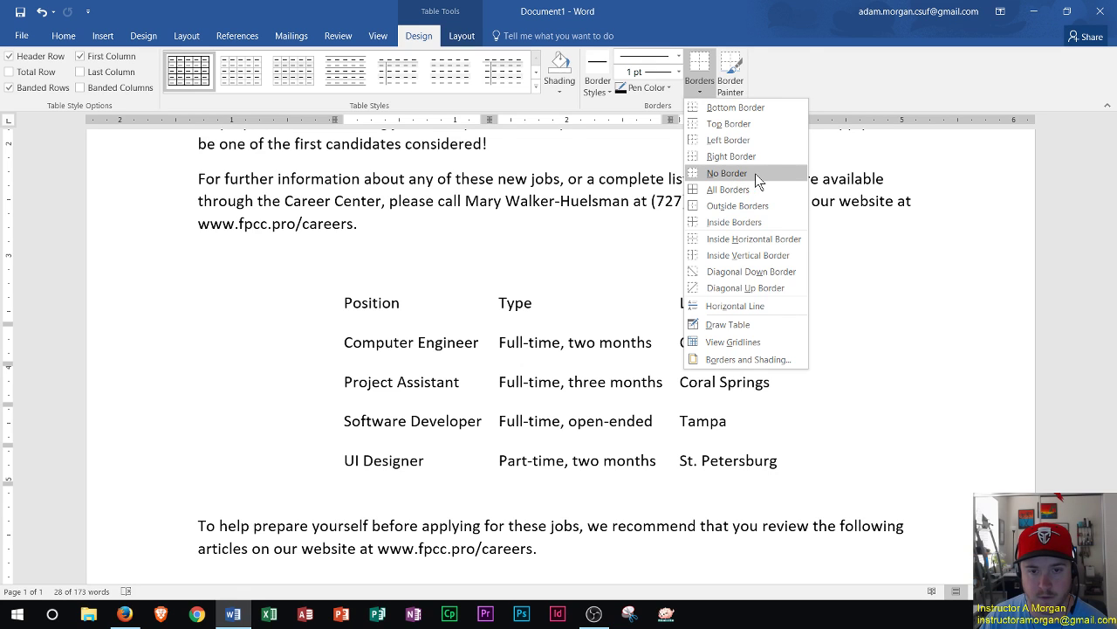
click(755, 173)
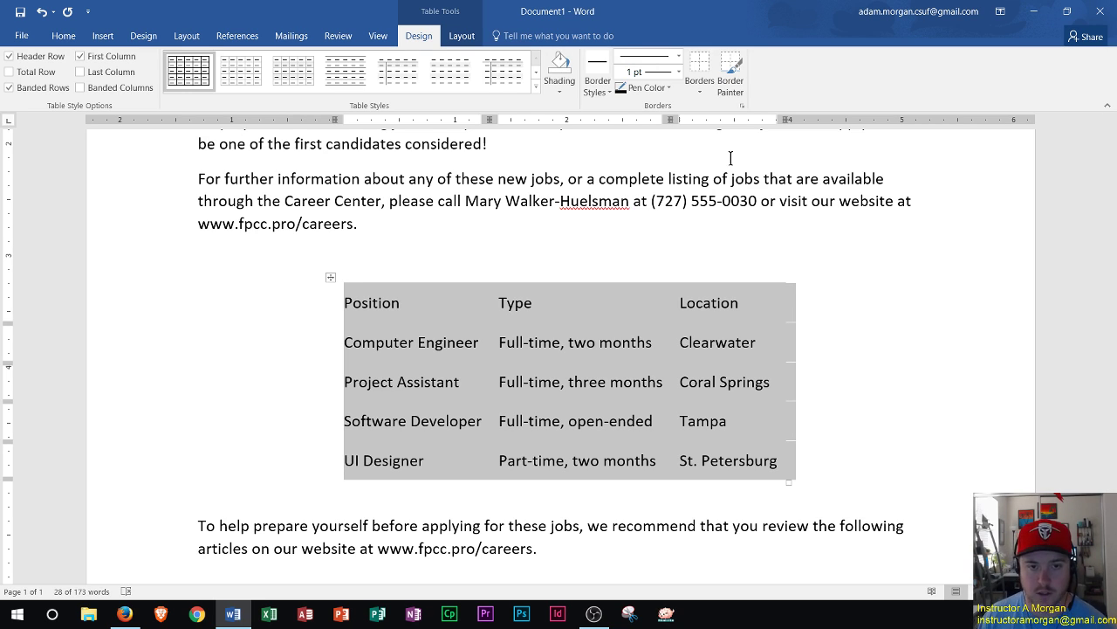
click(700, 90)
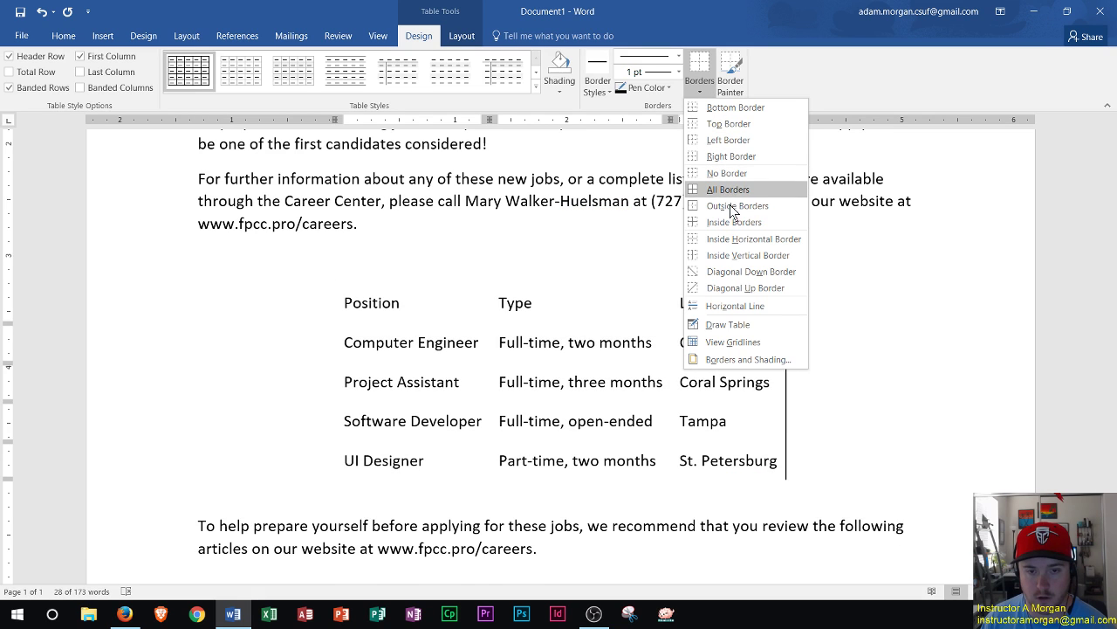
Step: Add 1 pt borders on only the table's top and bottom edges via Borders and Shading
click(739, 360)
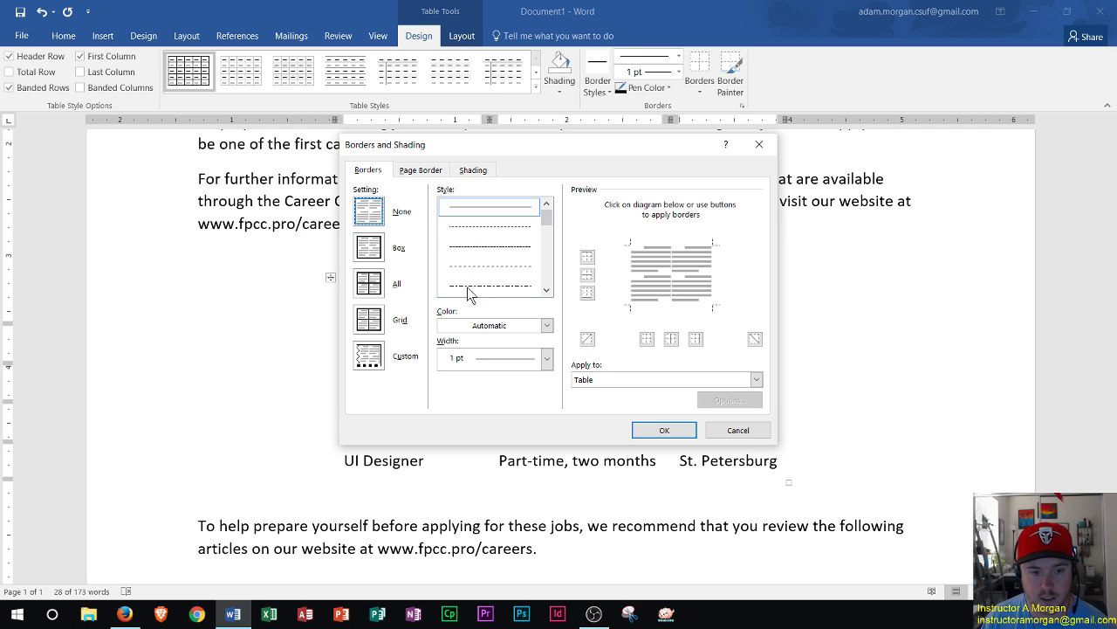
click(546, 359)
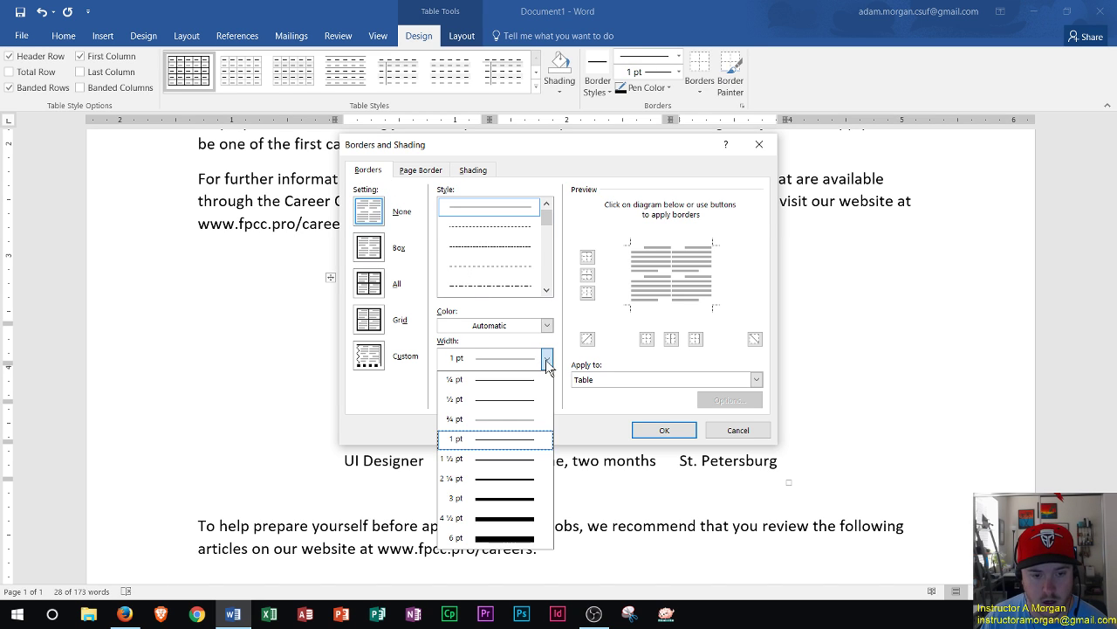
click(501, 447)
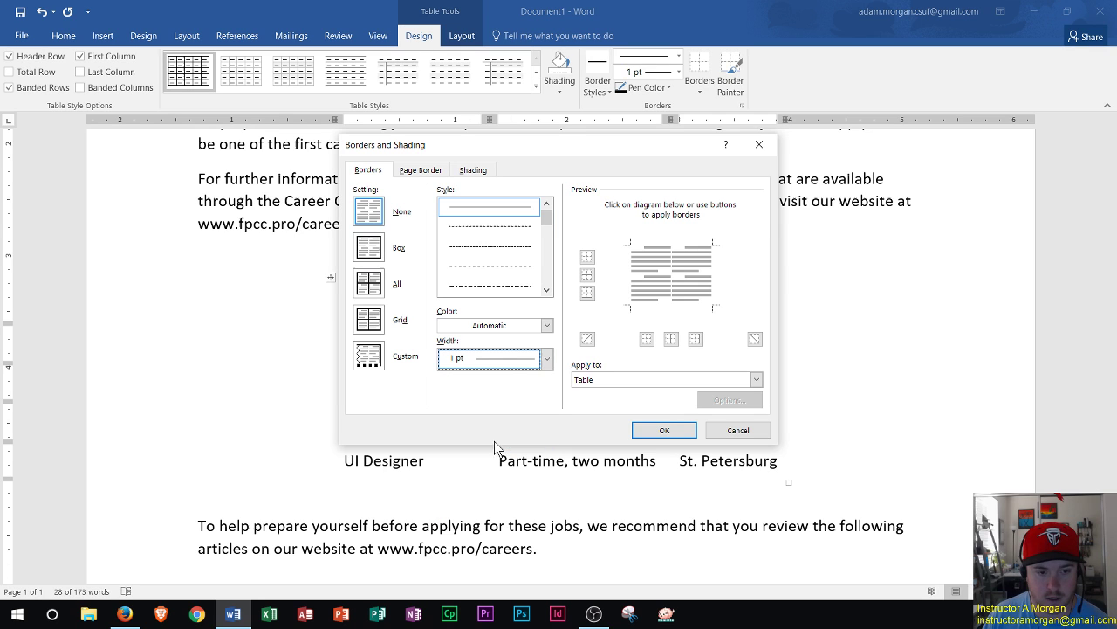
click(665, 243)
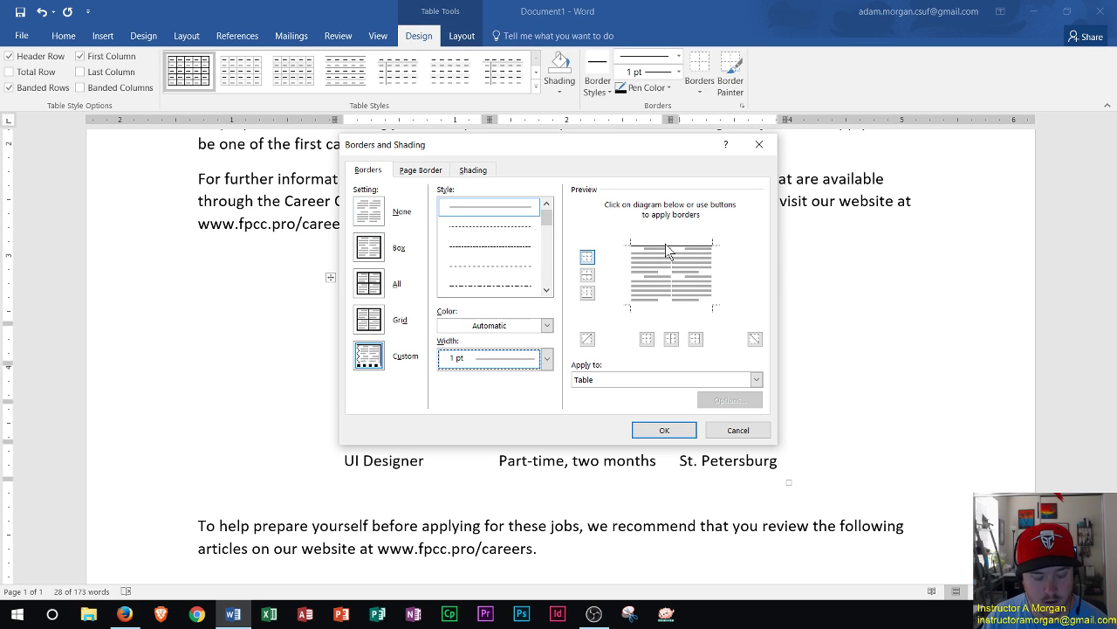
click(668, 305)
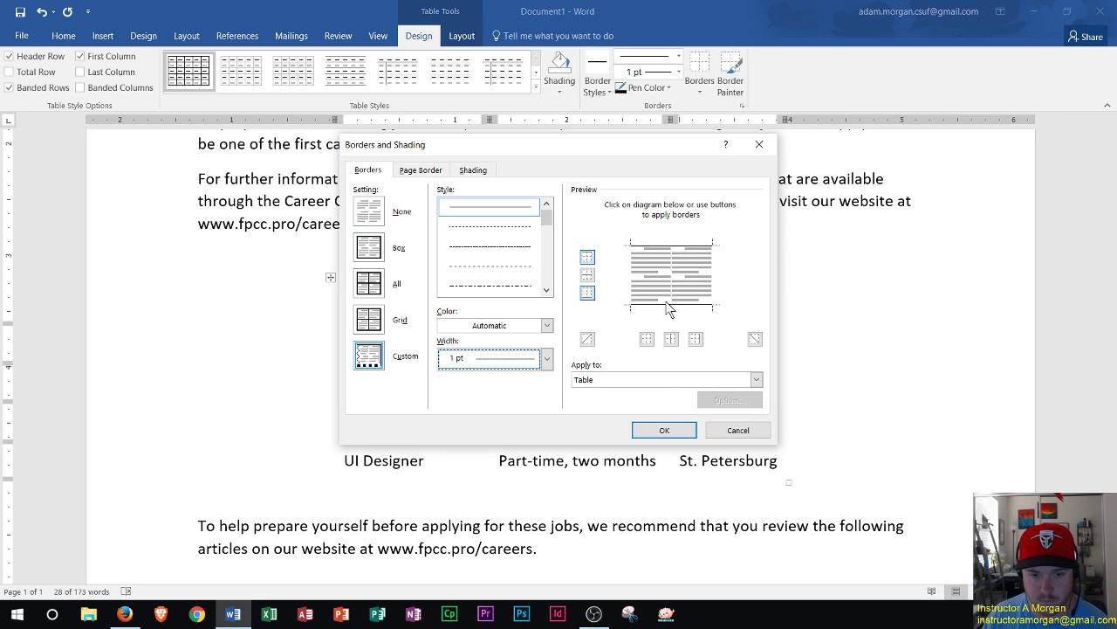
click(663, 431)
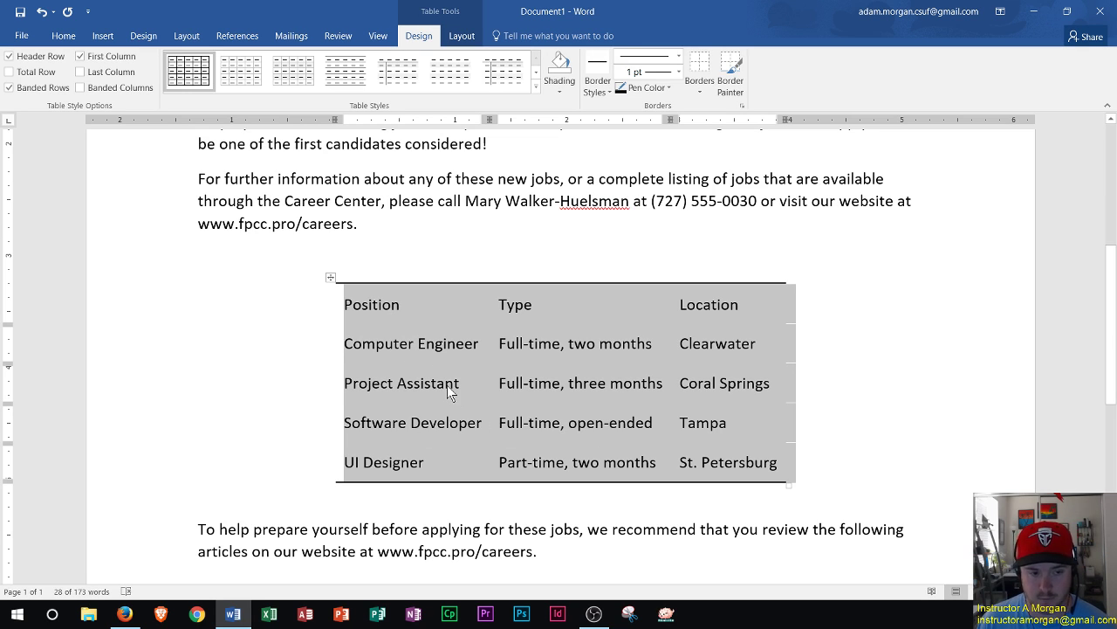
Step: Select the Position, Type, Location header row and make it bold and centered
click(406, 304)
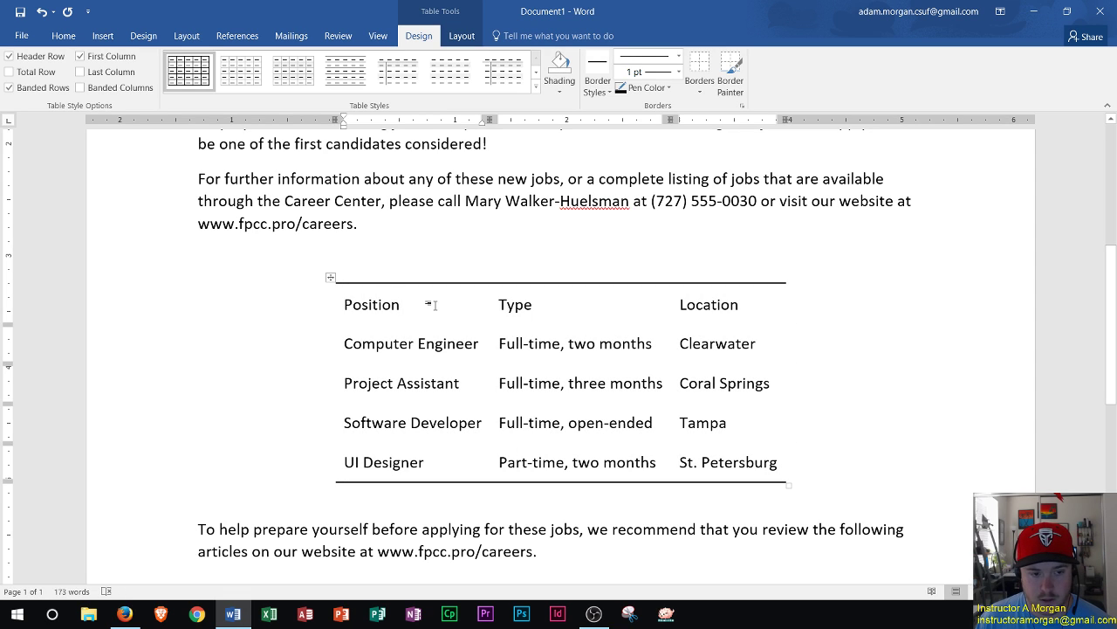
drag(434, 304, 332, 305)
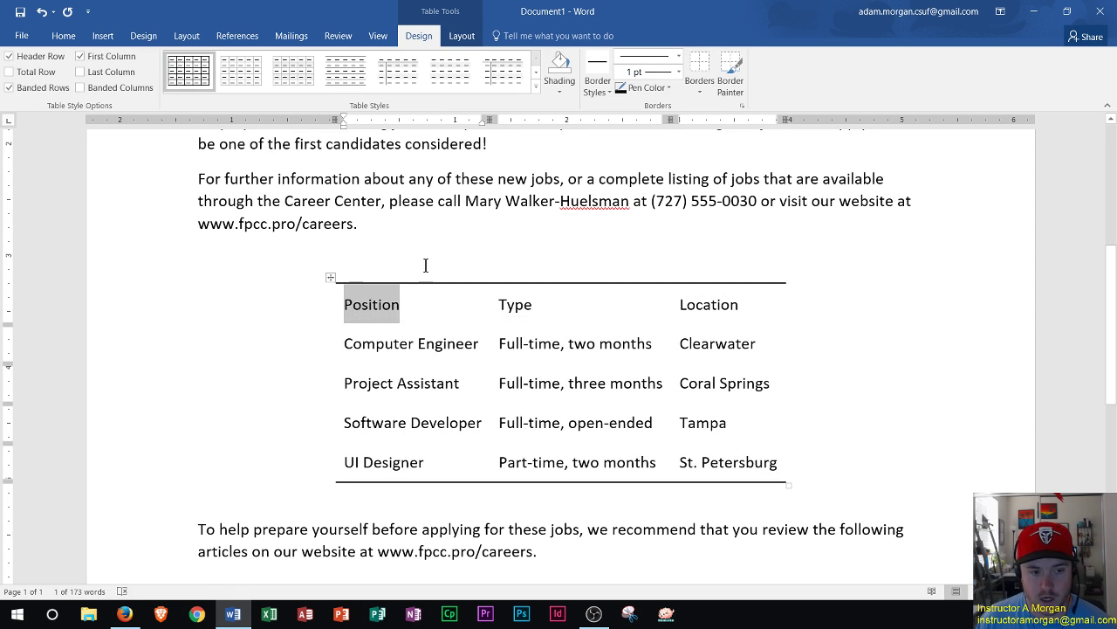
drag(545, 300, 497, 303)
drag(756, 304, 682, 304)
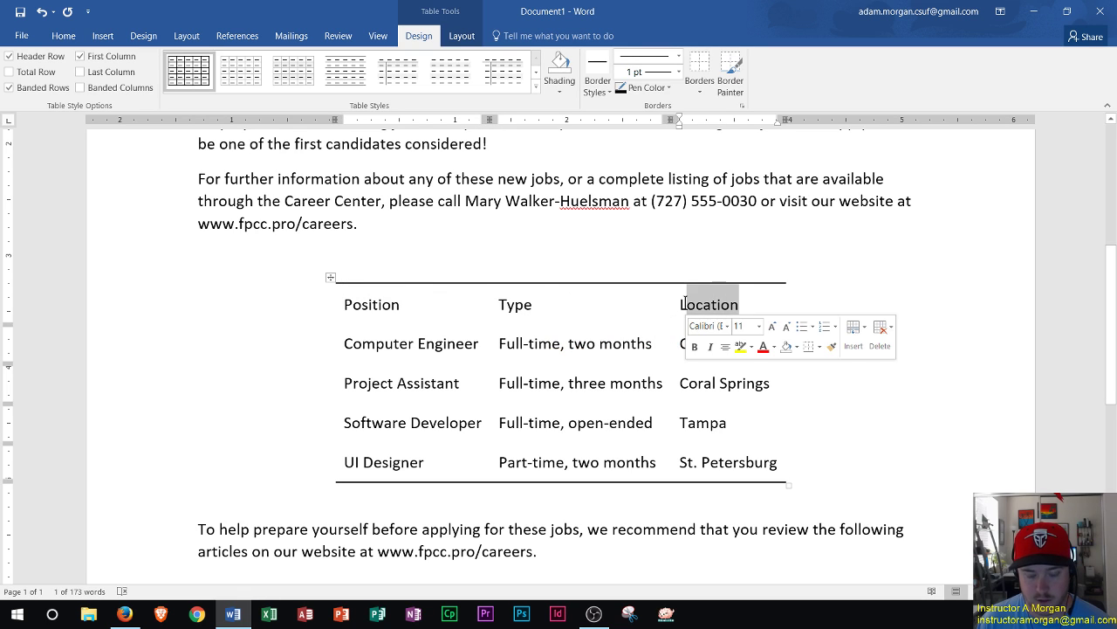
click(686, 303)
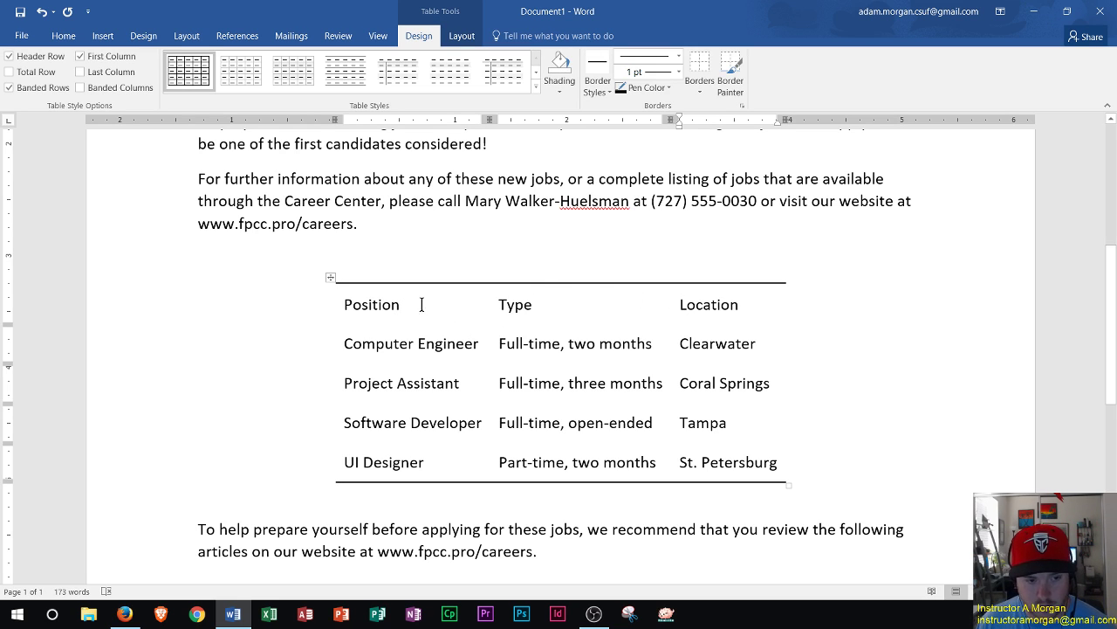
click(339, 303)
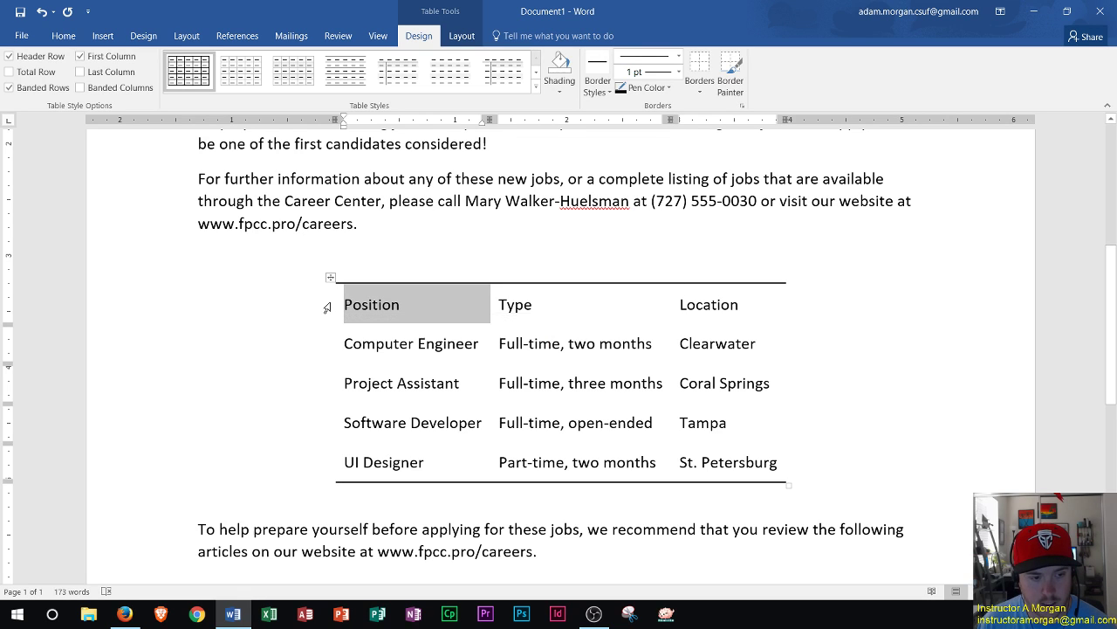
click(326, 307)
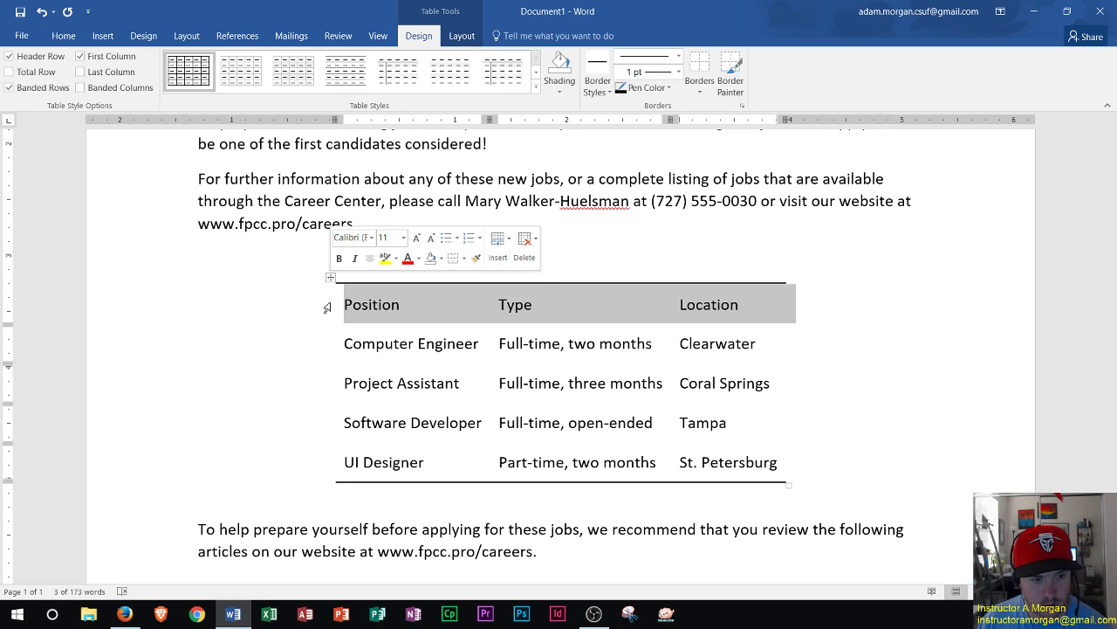
click(339, 260)
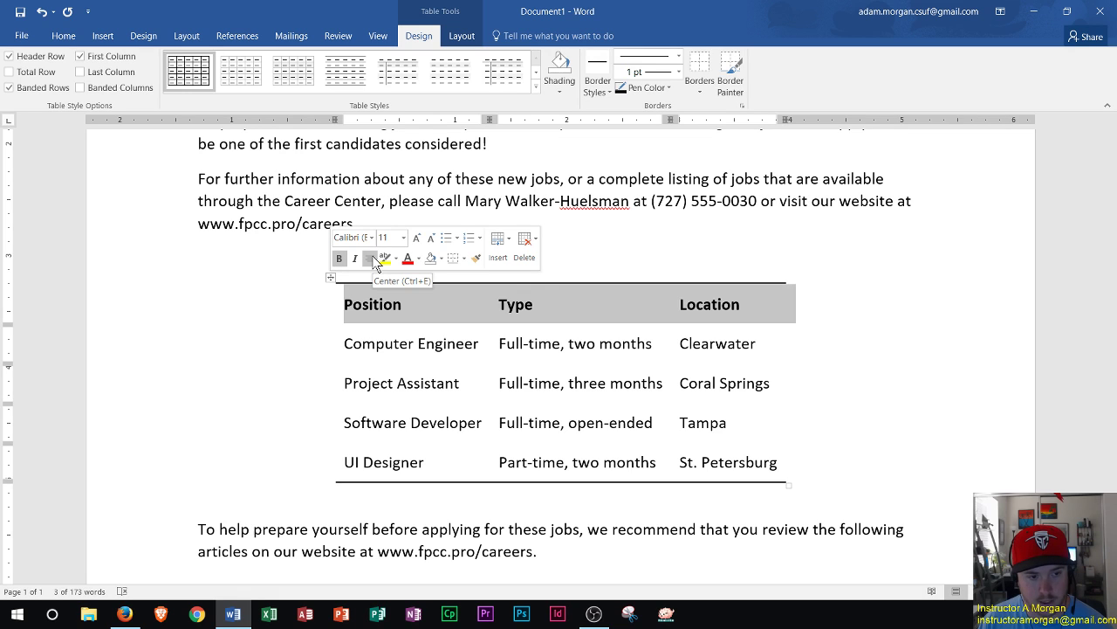
click(372, 260)
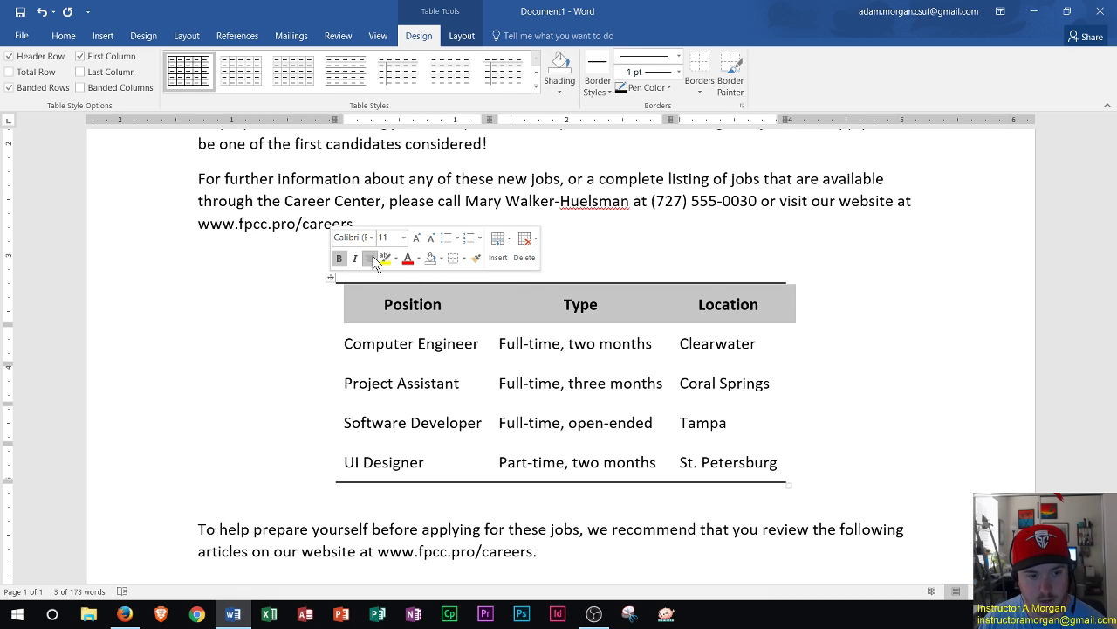
click(65, 35)
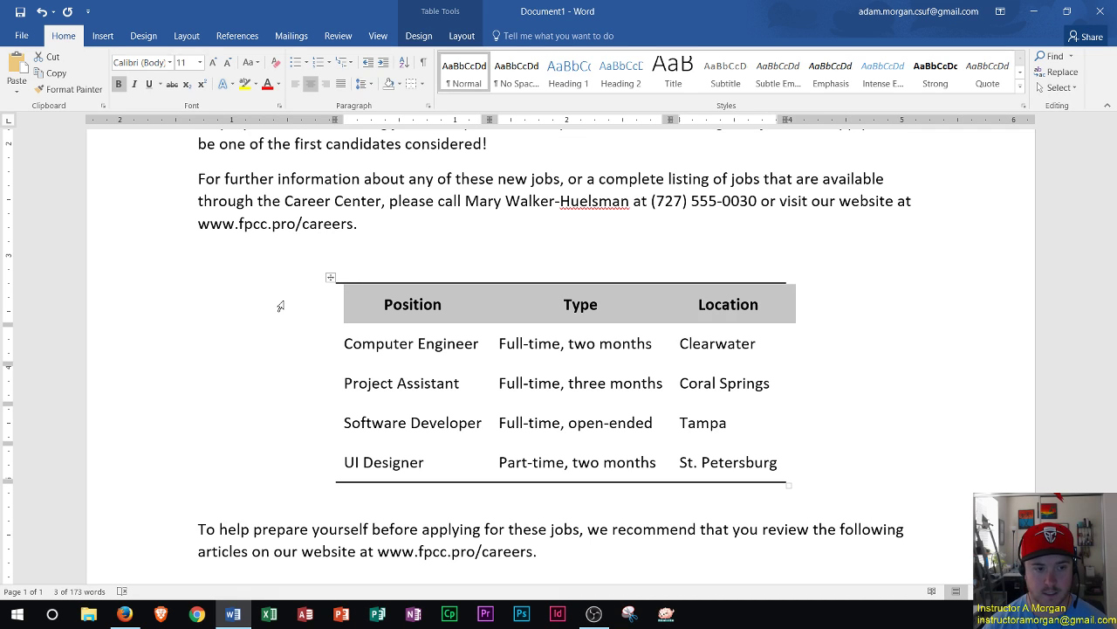
Step: Use Insert Above on the Layout tab to add a blank row over the header row
click(352, 286)
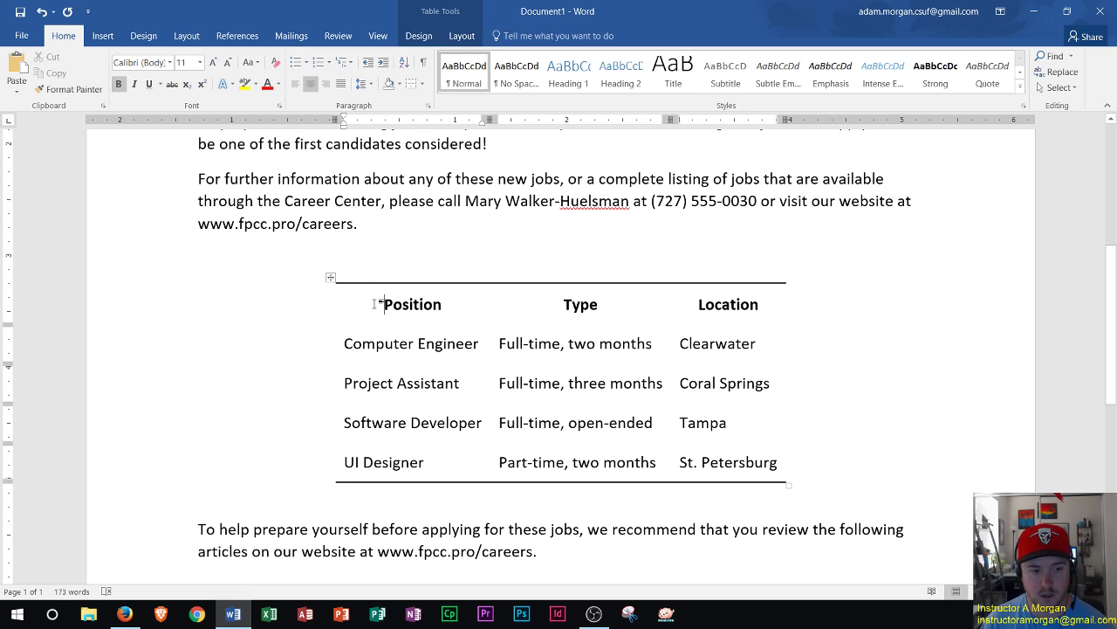
click(450, 35)
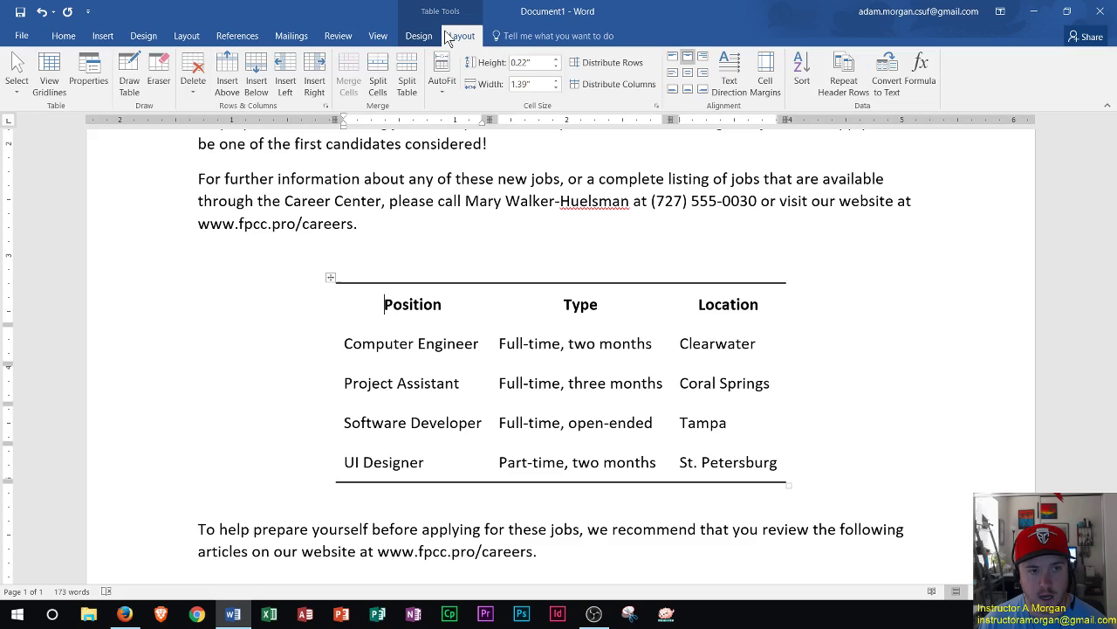
click(229, 94)
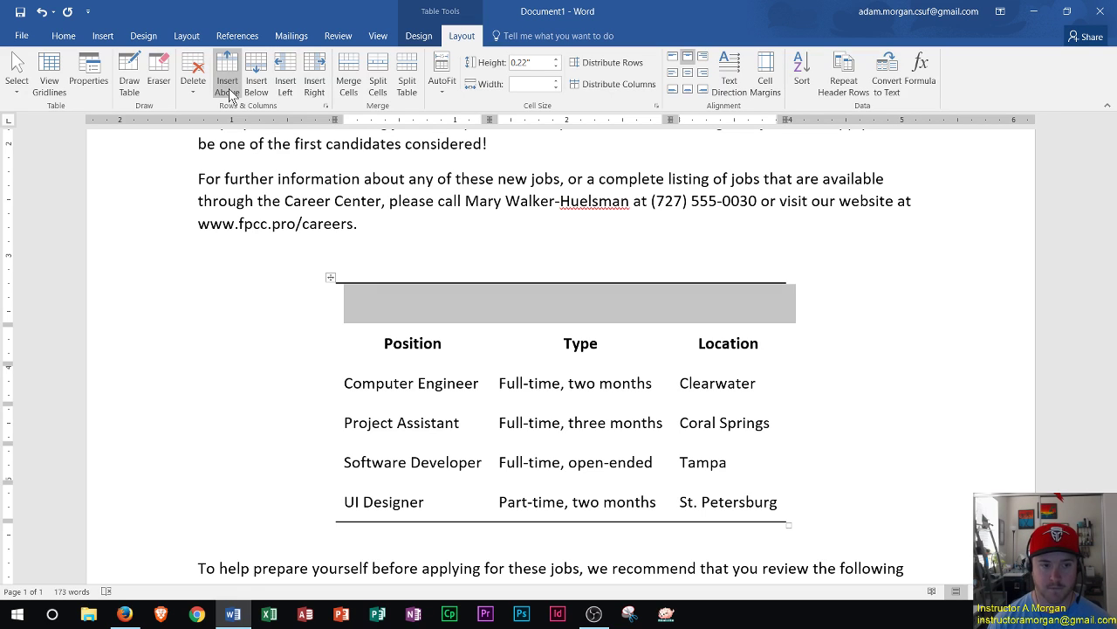
Step: Undo an accidental second row inserted above the header row
click(535, 299)
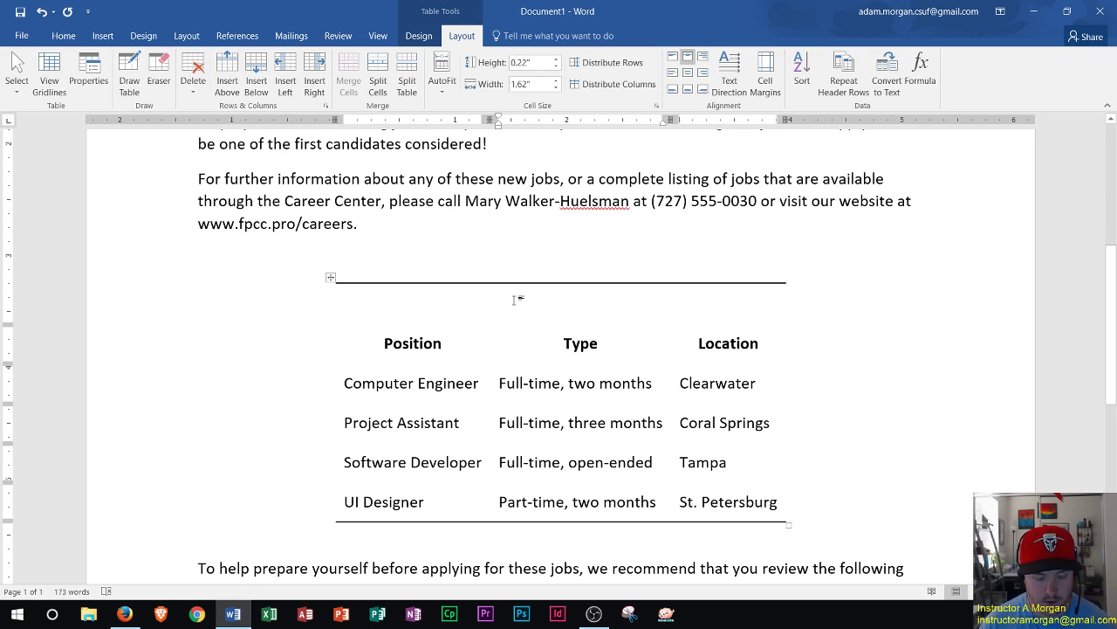
click(324, 347)
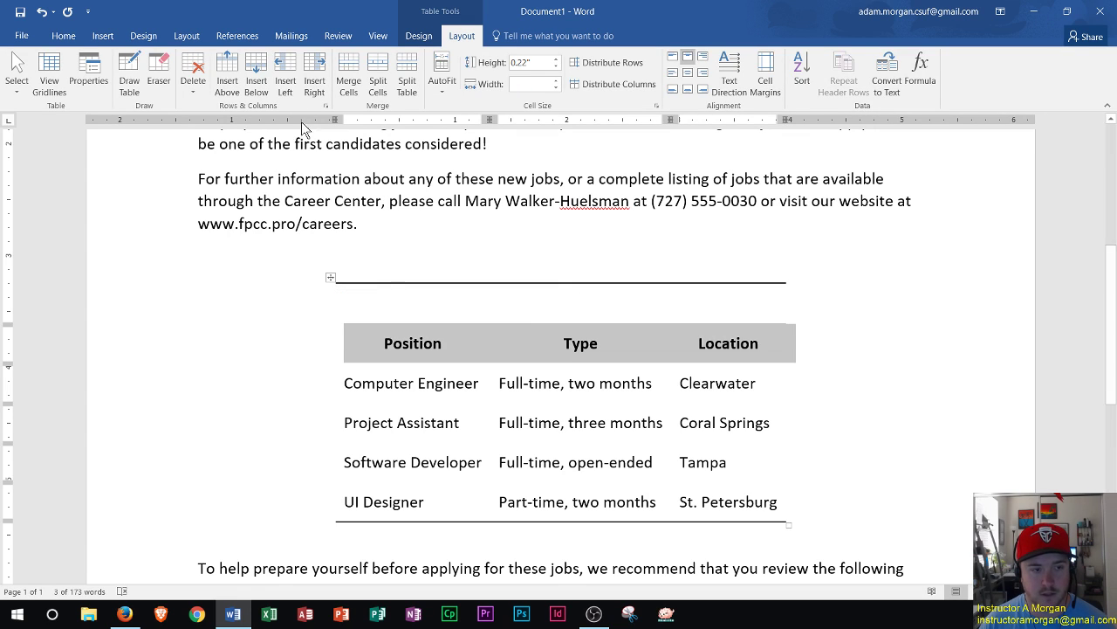
click(228, 73)
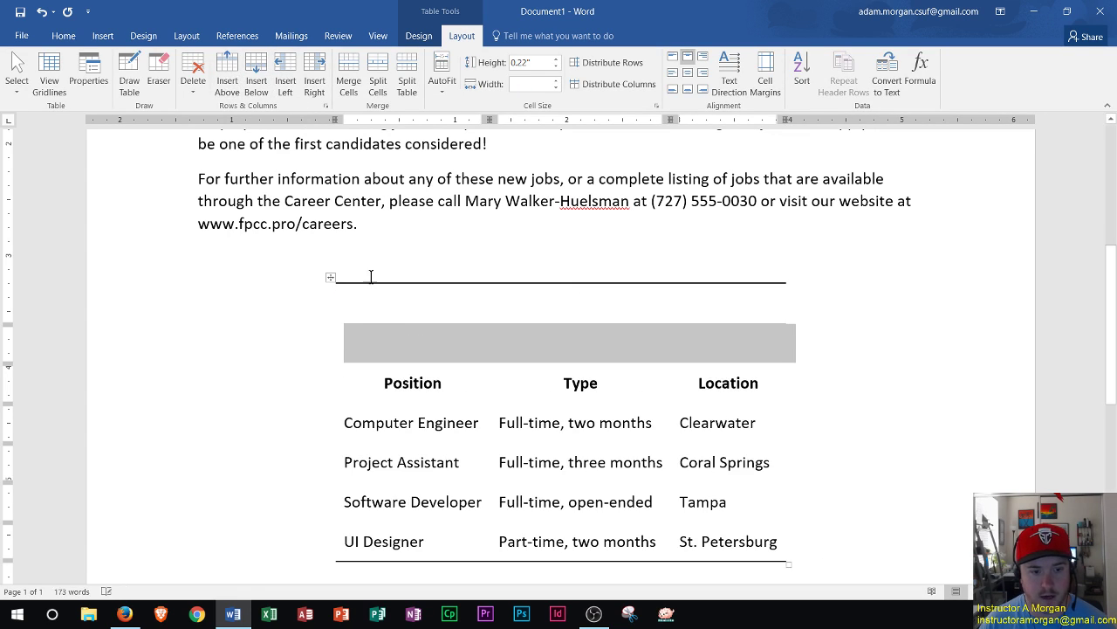
key(ctrl+z)
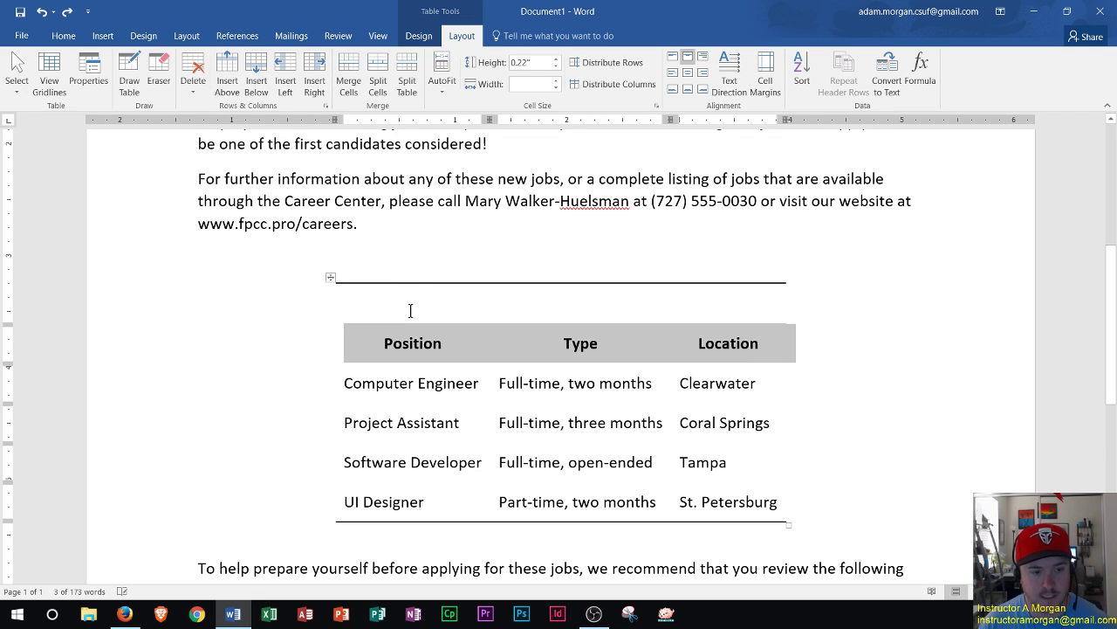
Step: Select the blank top row and merge its three cells into one with Merge Cells
click(421, 306)
click(555, 295)
click(714, 298)
click(408, 297)
click(565, 305)
click(716, 305)
click(324, 309)
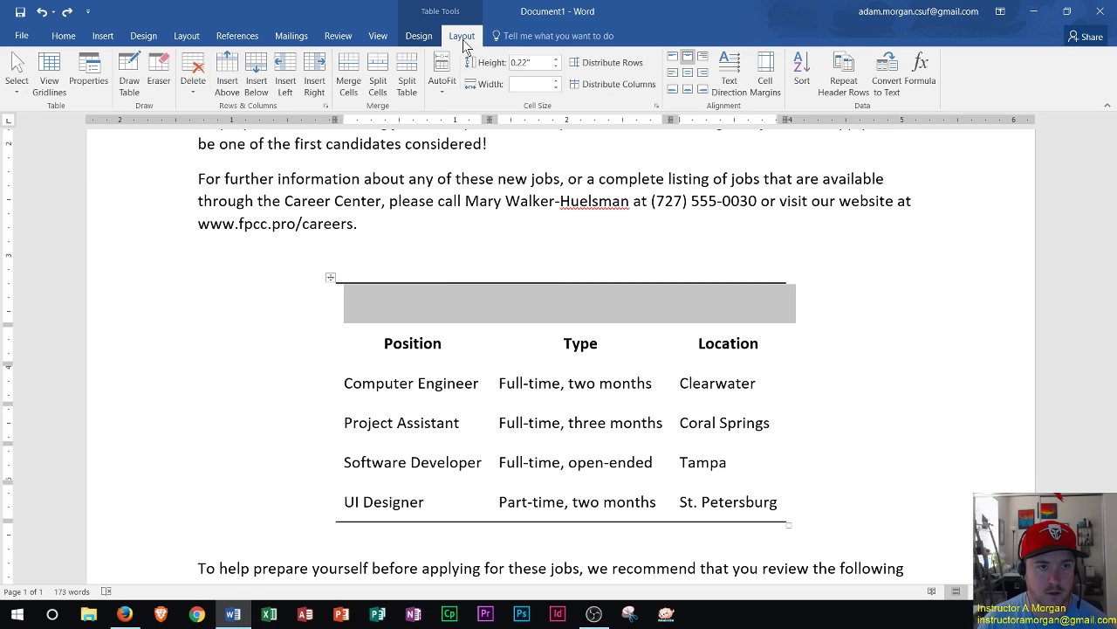
click(349, 74)
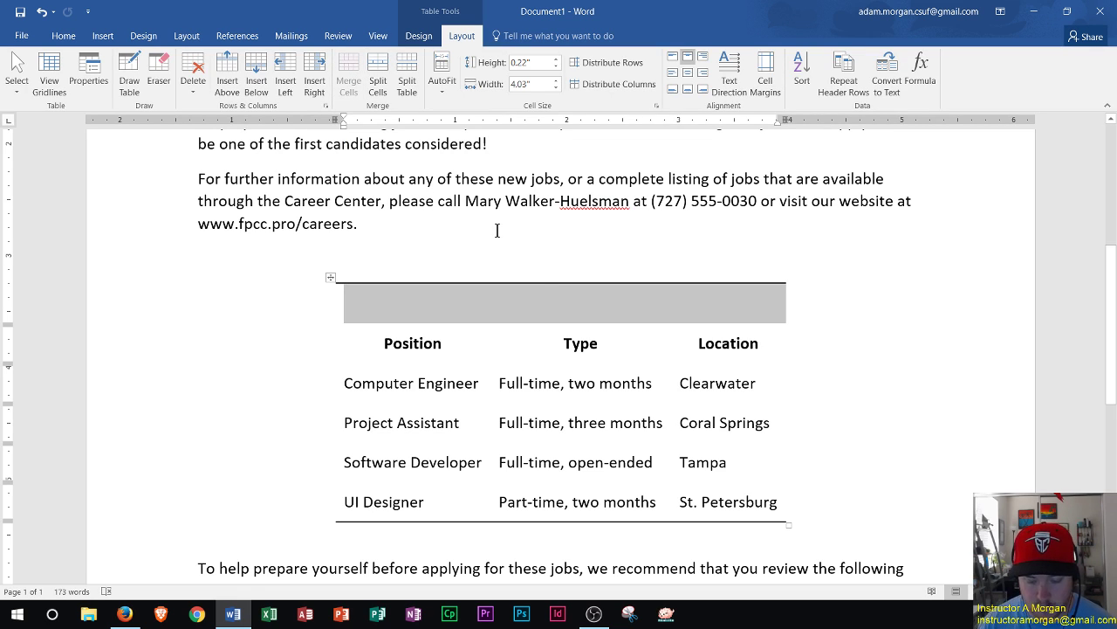
Step: Enter 'Computer Science Listings for the Week of April 11' in the merged top row, then select that row
text(Computer S)
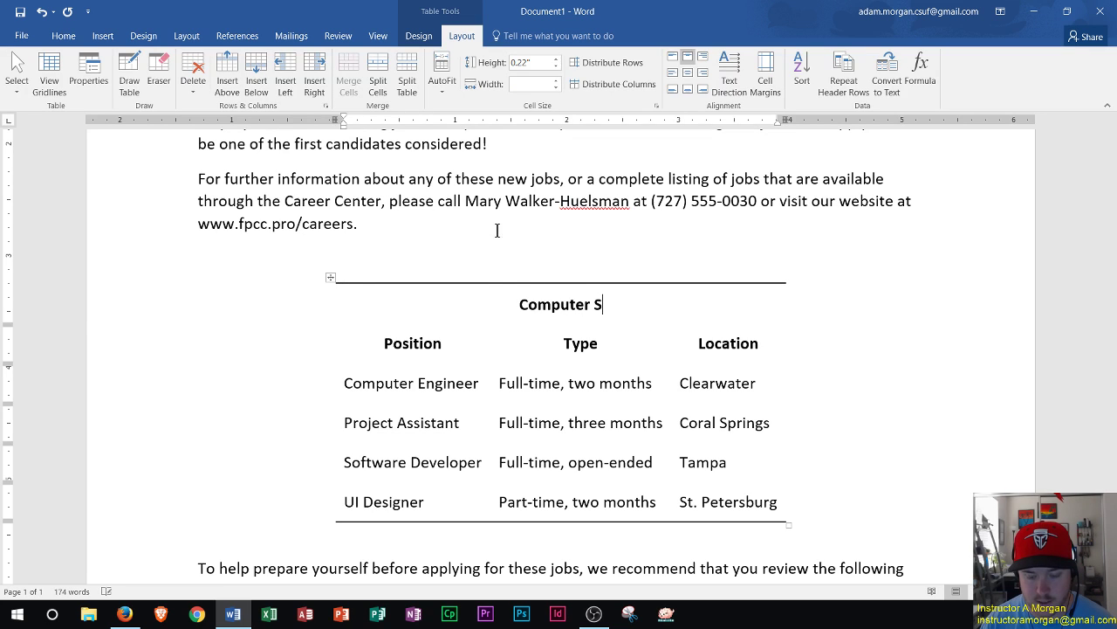
text(cience Sli)
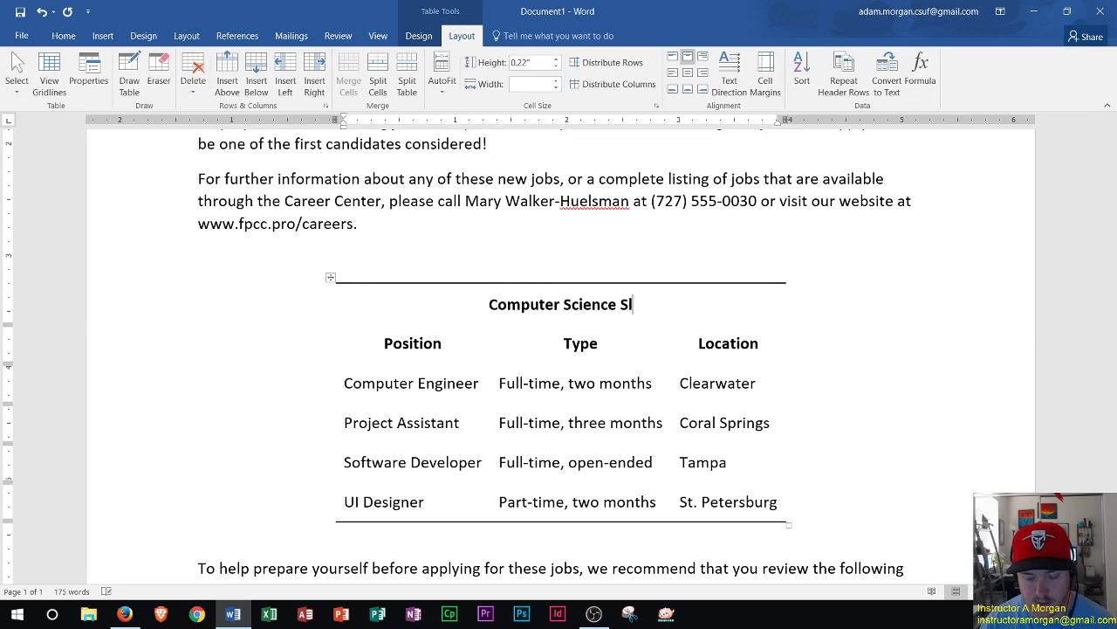
key(BackSpace)
key(BackSpace)
key(BackSpace)
text(Listin)
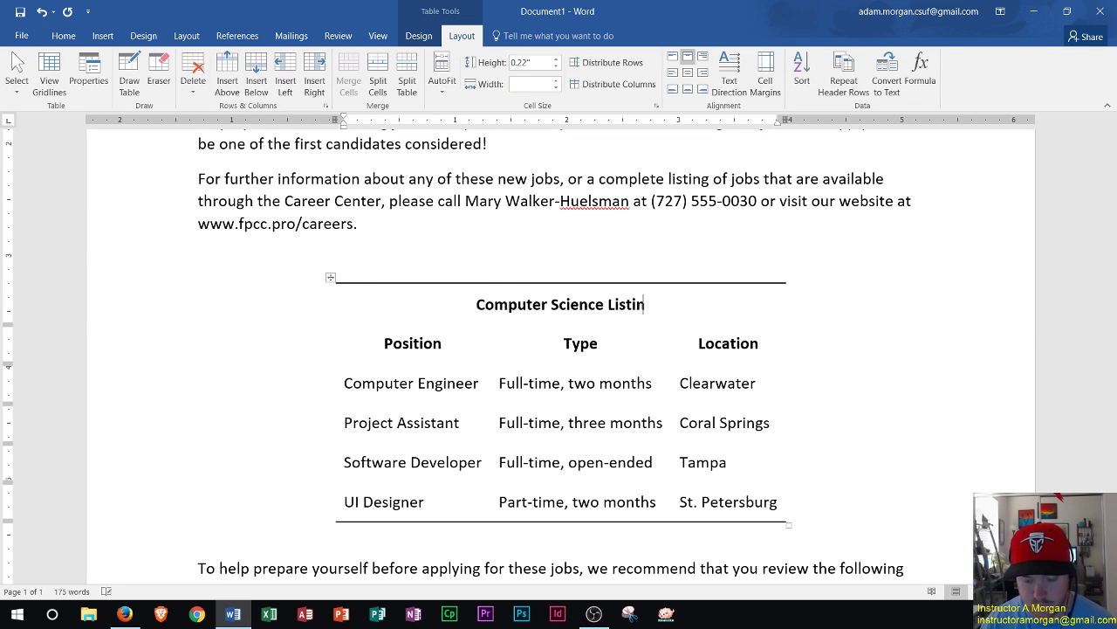
text(gs for w)
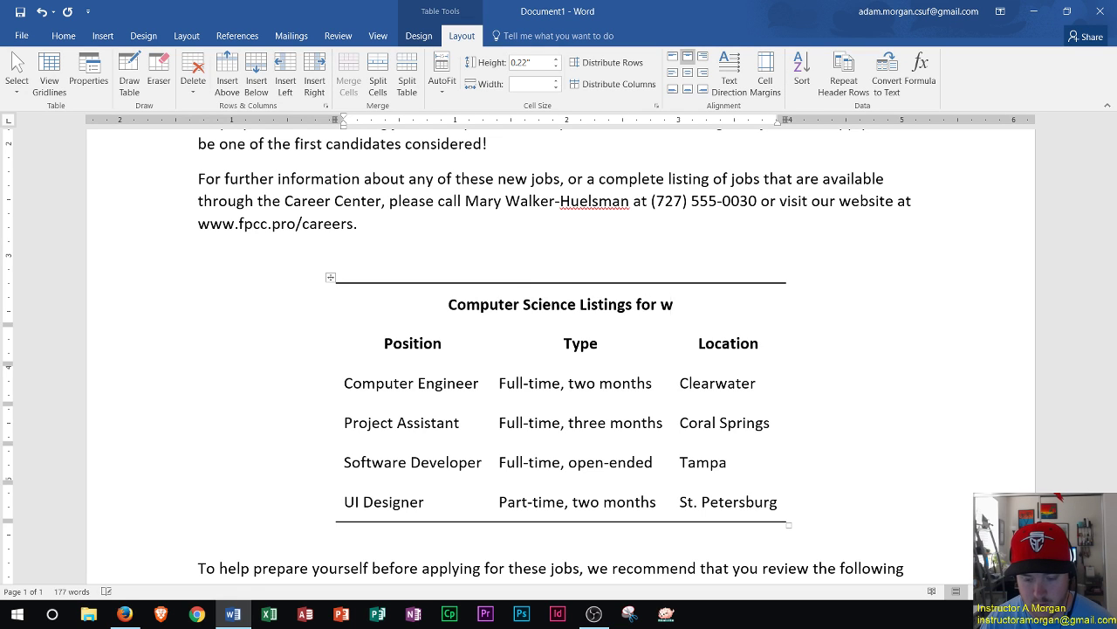
text(e)
key(BackSpace)
key(BackSpace)
text(the Weke)
key(BackSpace)
key(BackSpace)
text(ek of April 11)
key(BackSpace)
key(BackSpace)
key(BackSpace)
text(11)
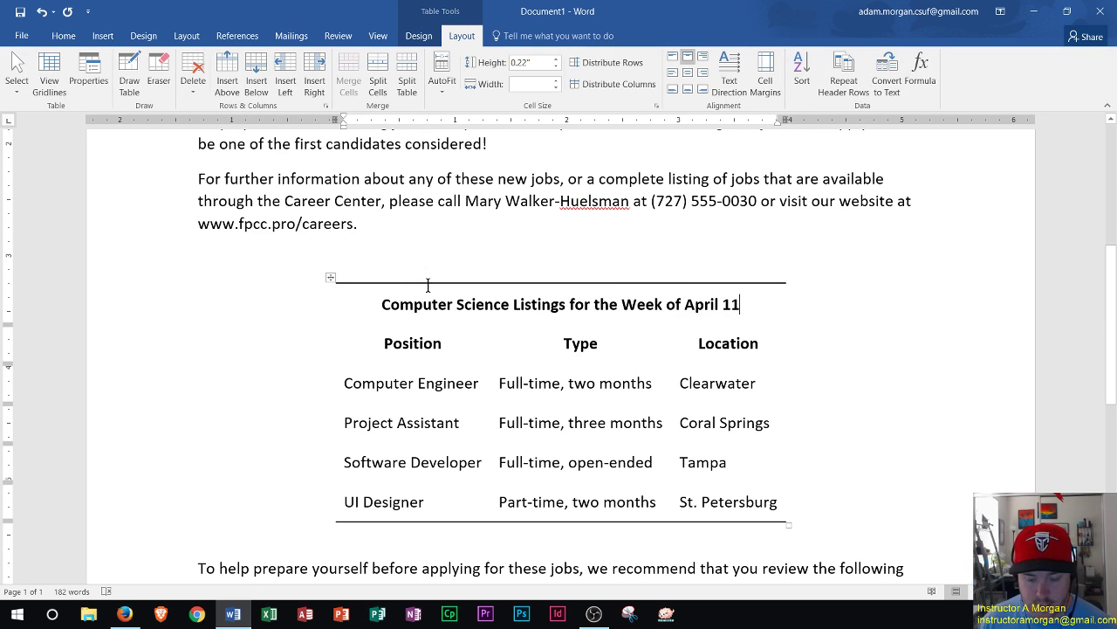
click(308, 303)
click(305, 307)
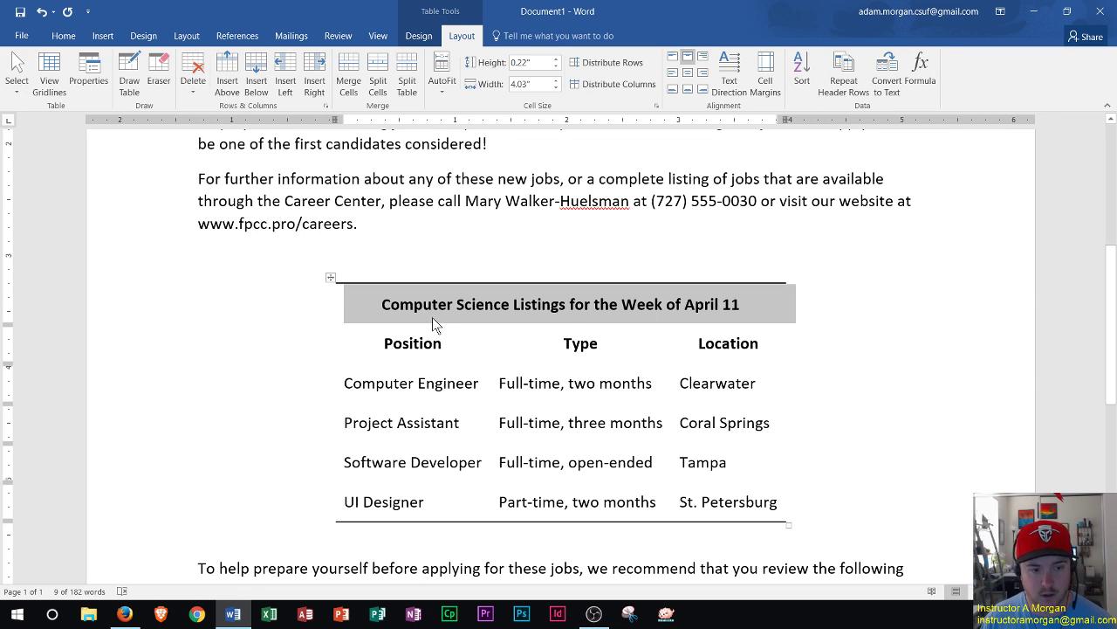
click(444, 249)
scroll(306, 244, down, 2)
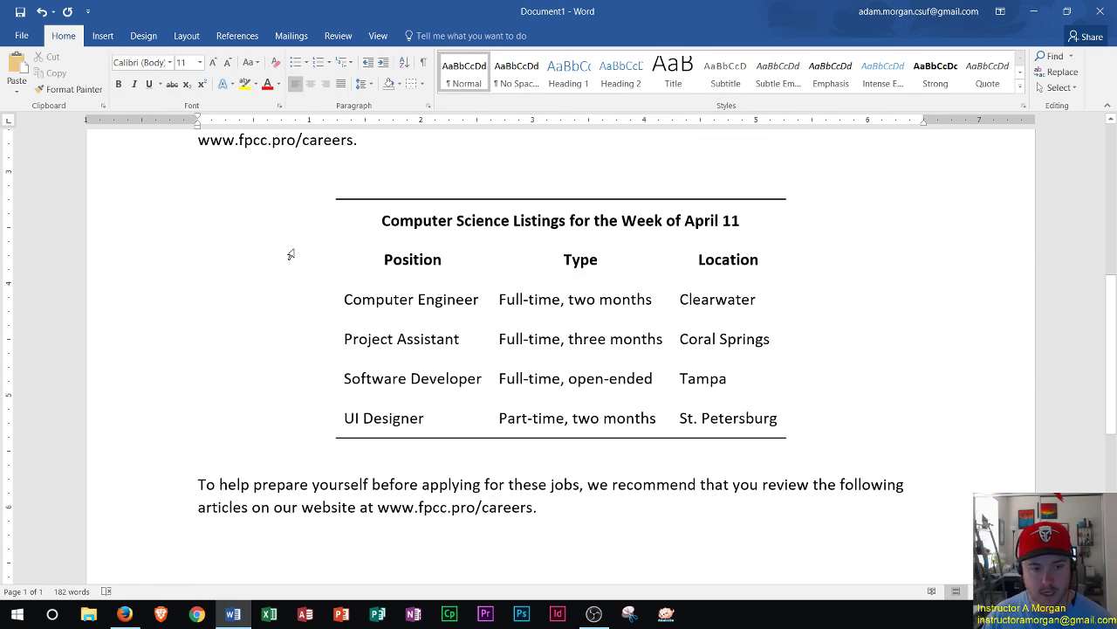
scroll(291, 254, up, 2)
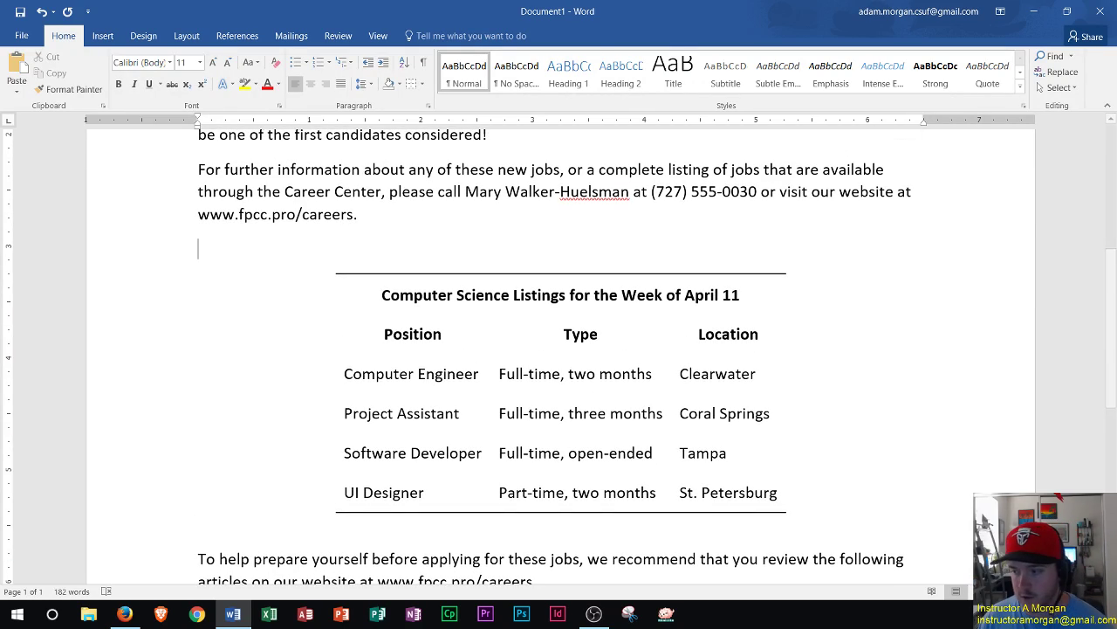